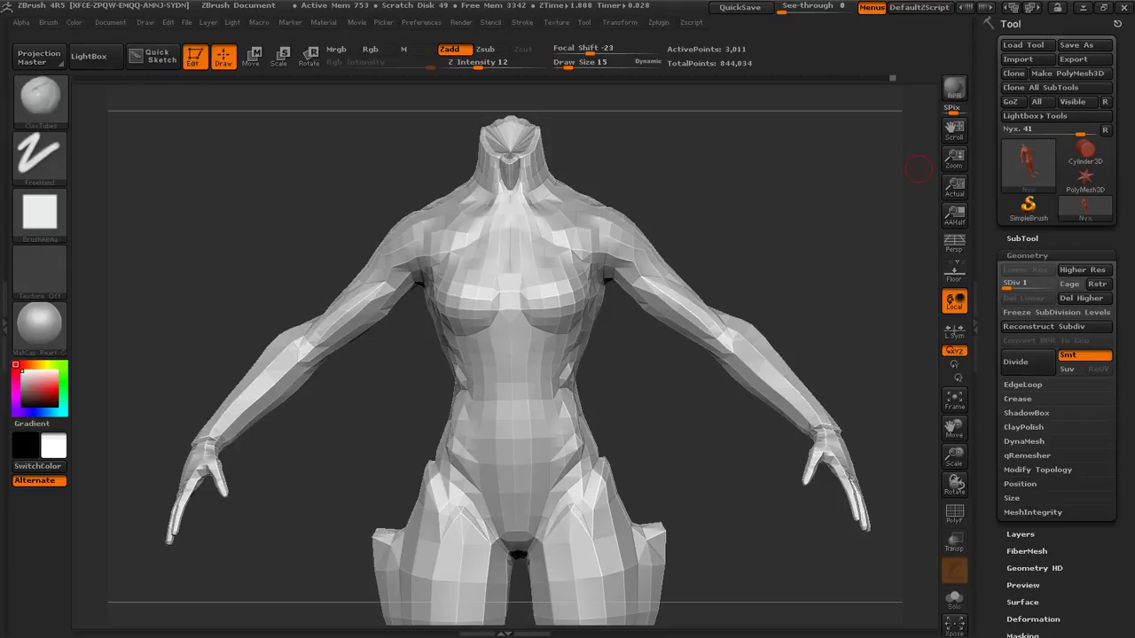
Step: In Rotate mode, apply a topological mask from the shoulder down the arm so the torso is masked and both arms stay free
mouse_move(708, 244)
mouse_down()
mouse_move(744, 253)
mouse_move(657, 267)
mouse_move(607, 241)
mouse_up()
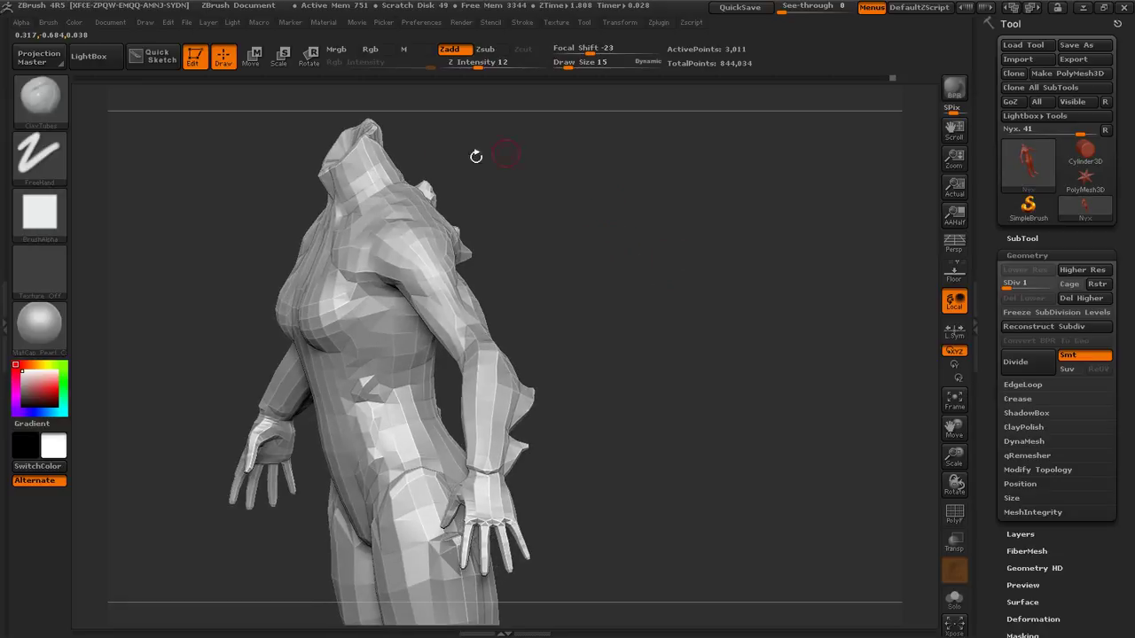
shift+drag(688, 253, 753, 260)
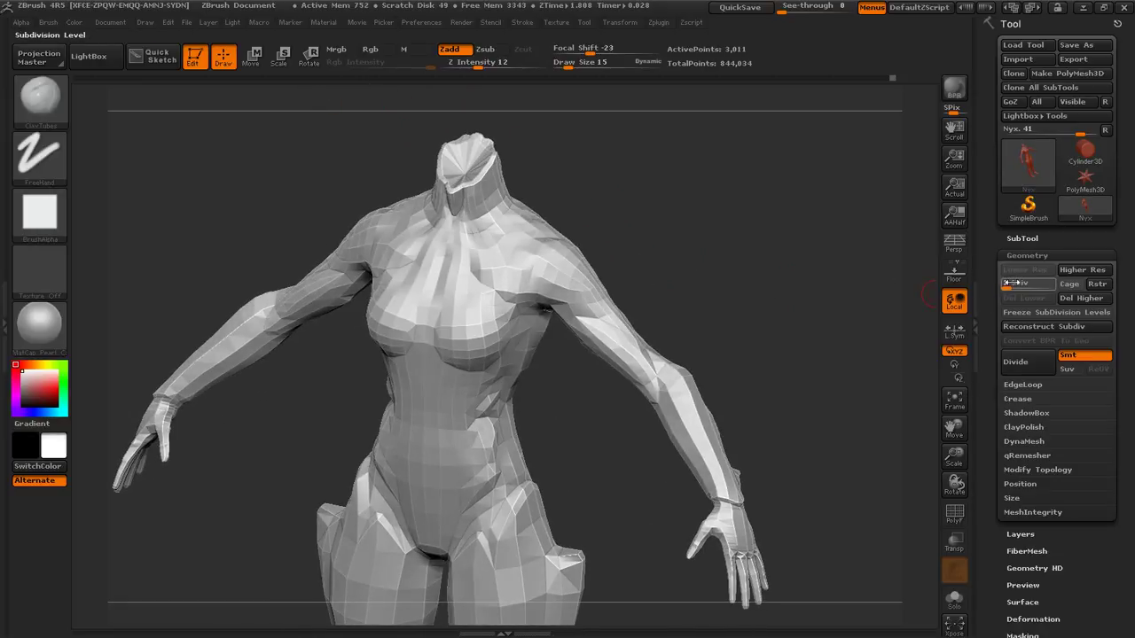
shift+drag(806, 289, 772, 249)
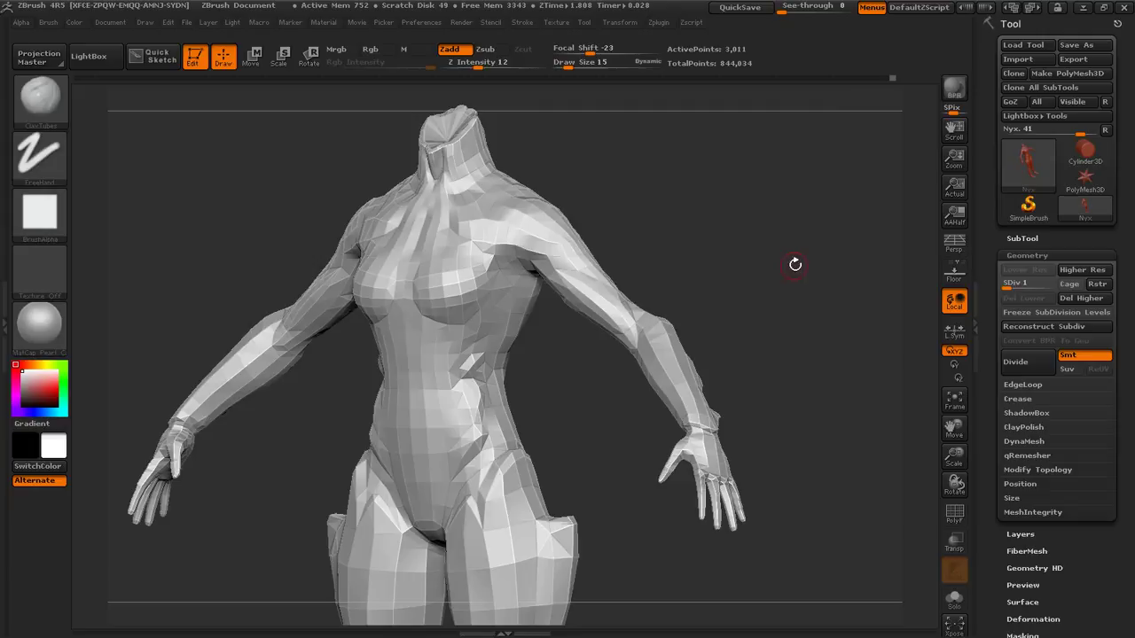
drag(795, 264, 732, 270)
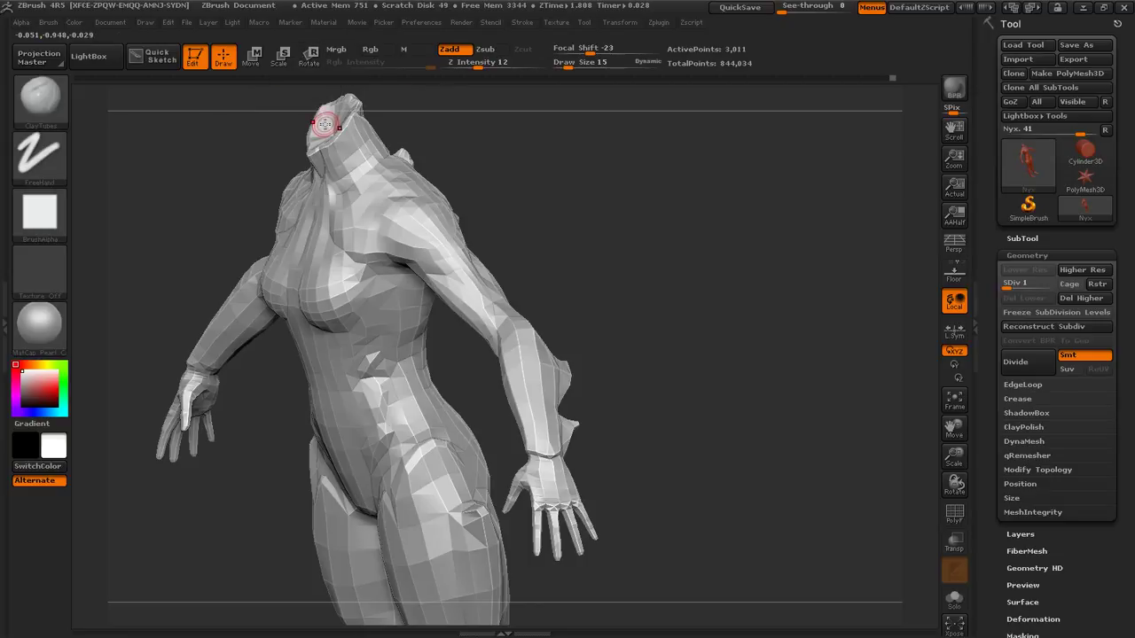
click(313, 58)
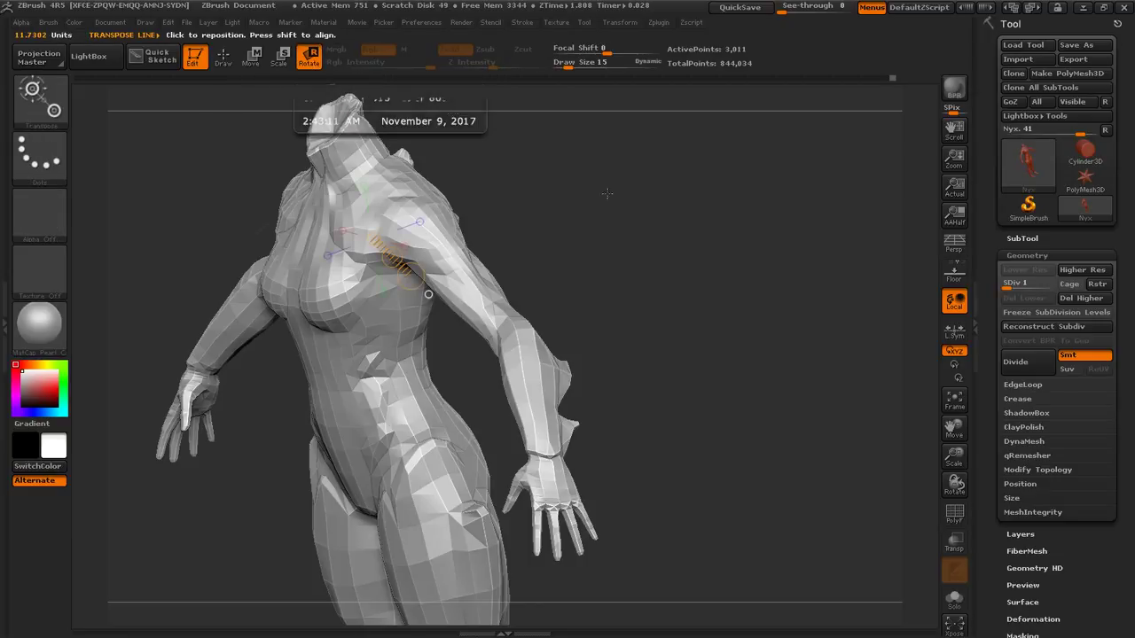
alt+drag(673, 271, 694, 250)
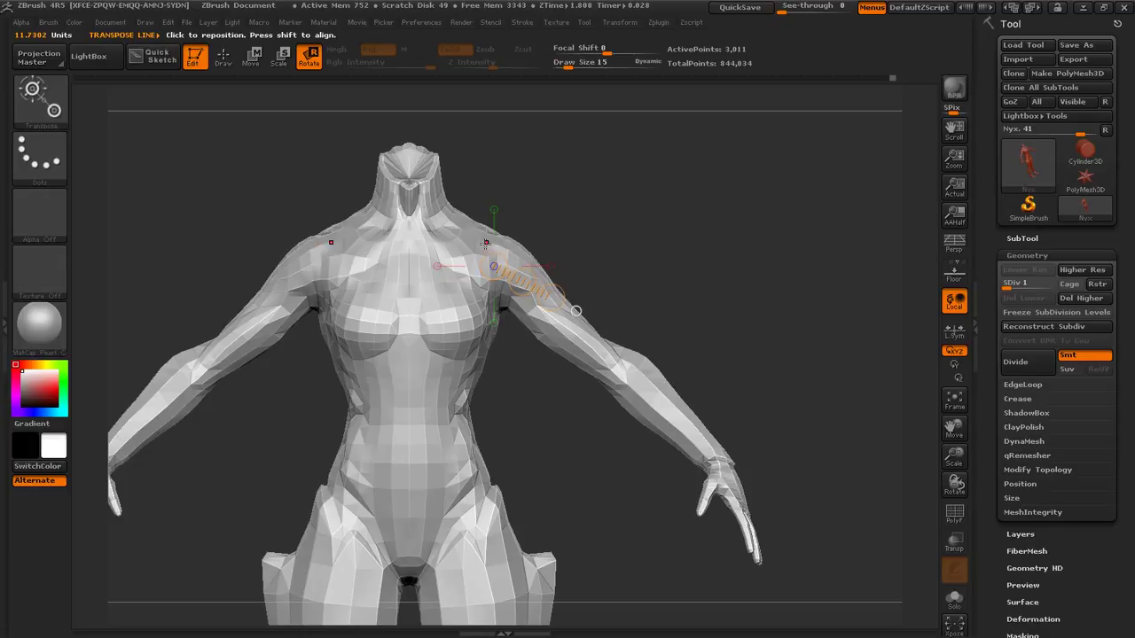
ctrl+drag(476, 244, 635, 386)
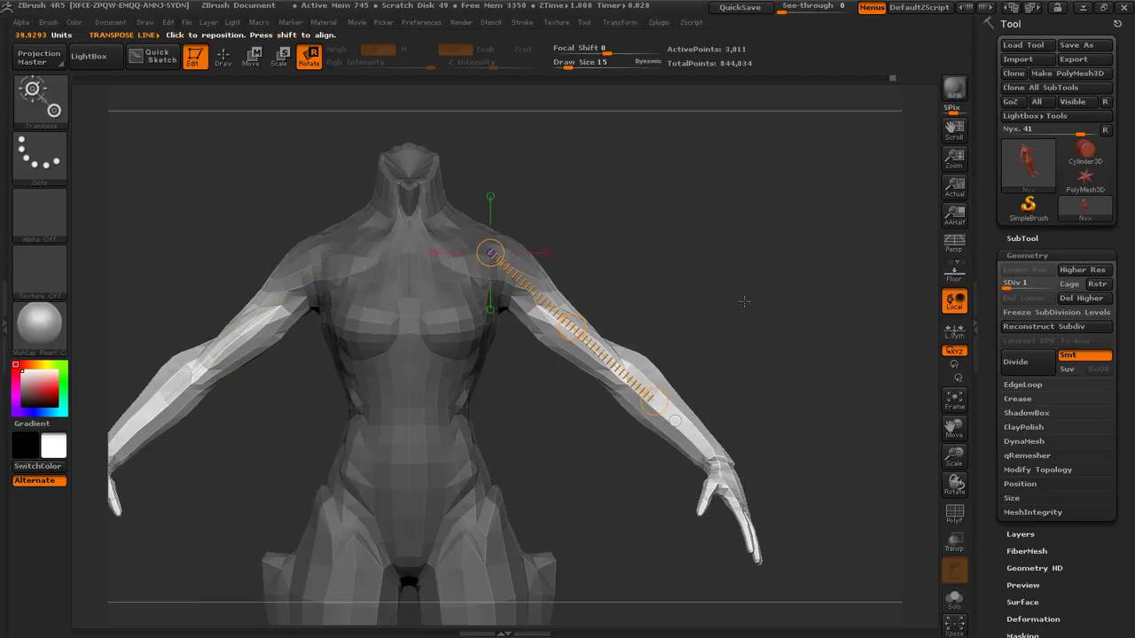
ctrl+drag(744, 301, 708, 302)
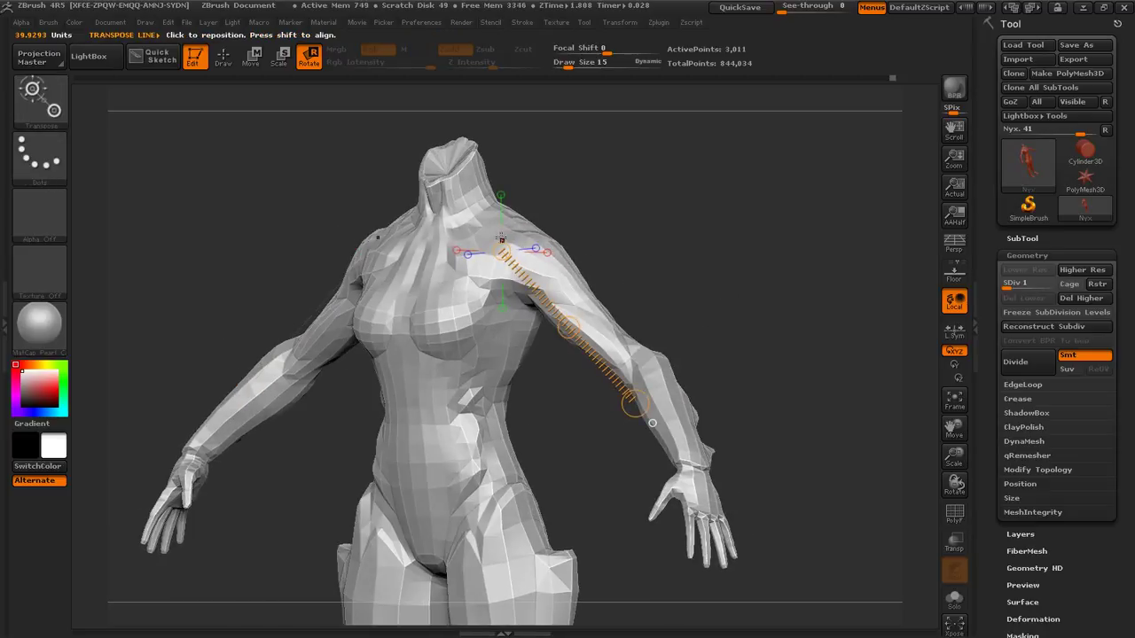
ctrl+drag(491, 218, 662, 391)
Step: Lay the transpose line from the base of the neck over the shoulder down to the forearm
drag(760, 298, 828, 384)
drag(954, 457, 825, 400)
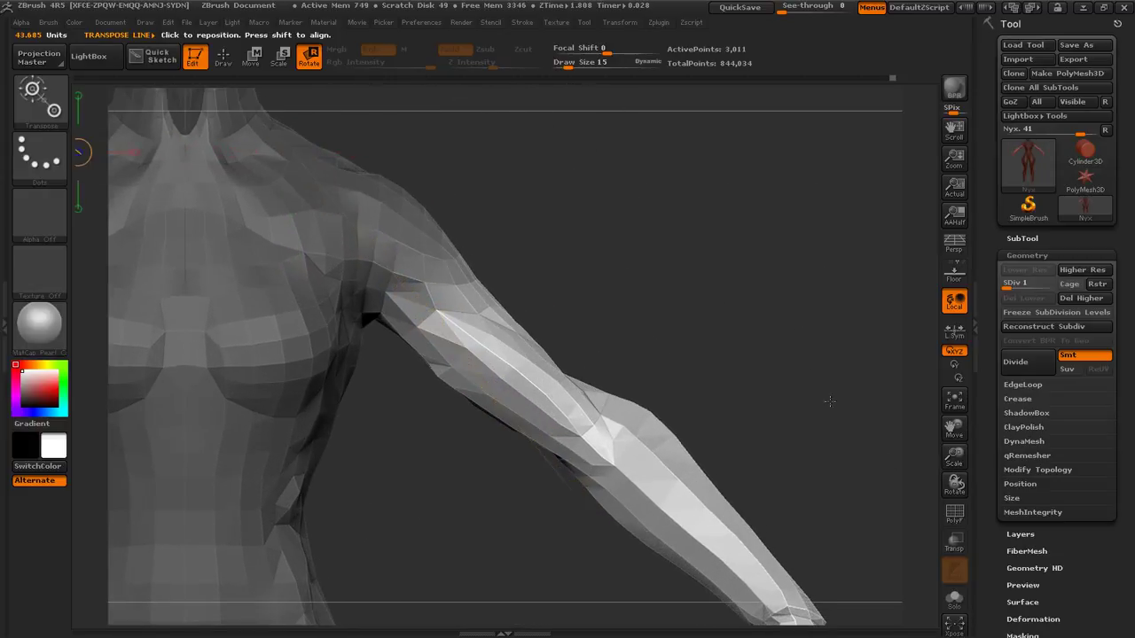
alt+drag(732, 269, 717, 327)
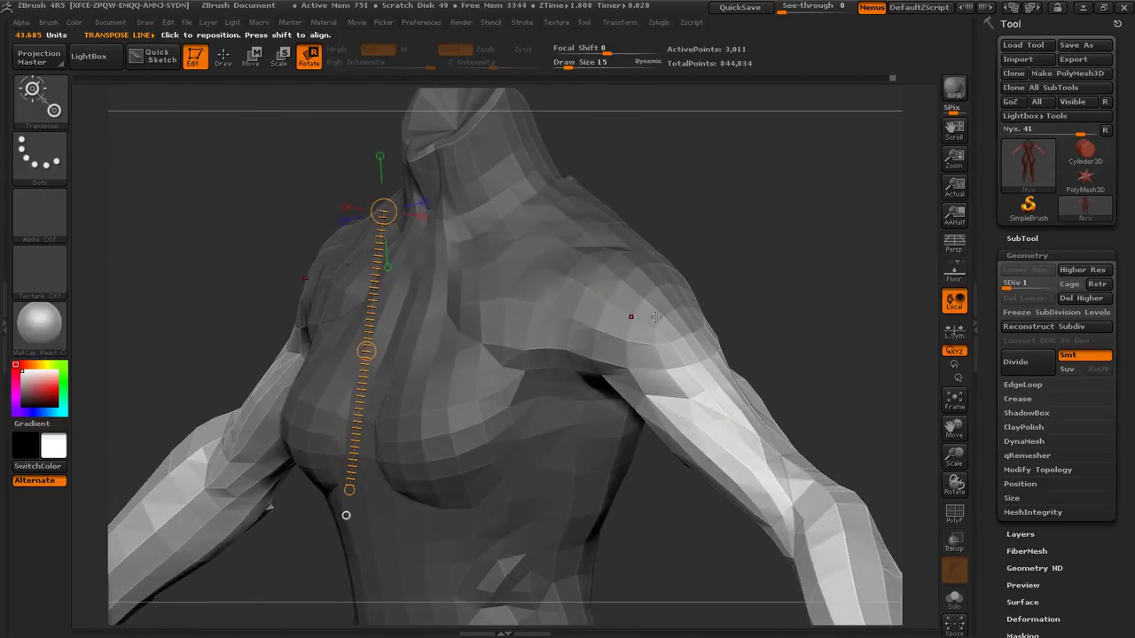
drag(530, 229, 900, 572)
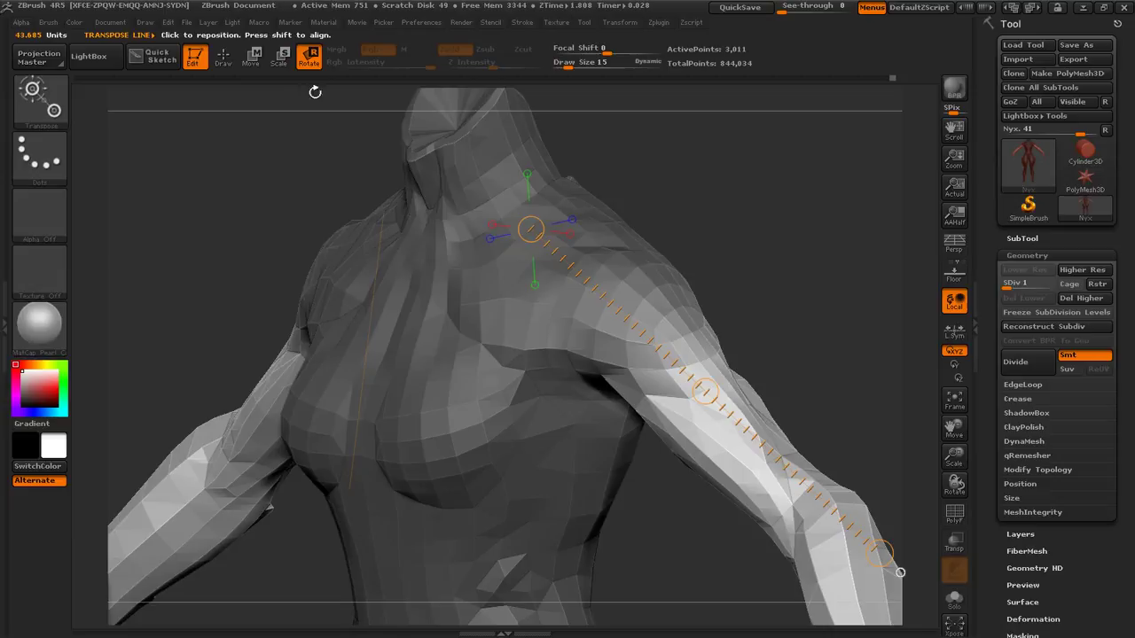
Step: With the ClayTubes brush active and draw size 55, erase the mask over the deltoid and repaint it towards the collarbone
key(q)
key(b)
key(c)
key(t)
key(space)
drag(674, 244, 685, 245)
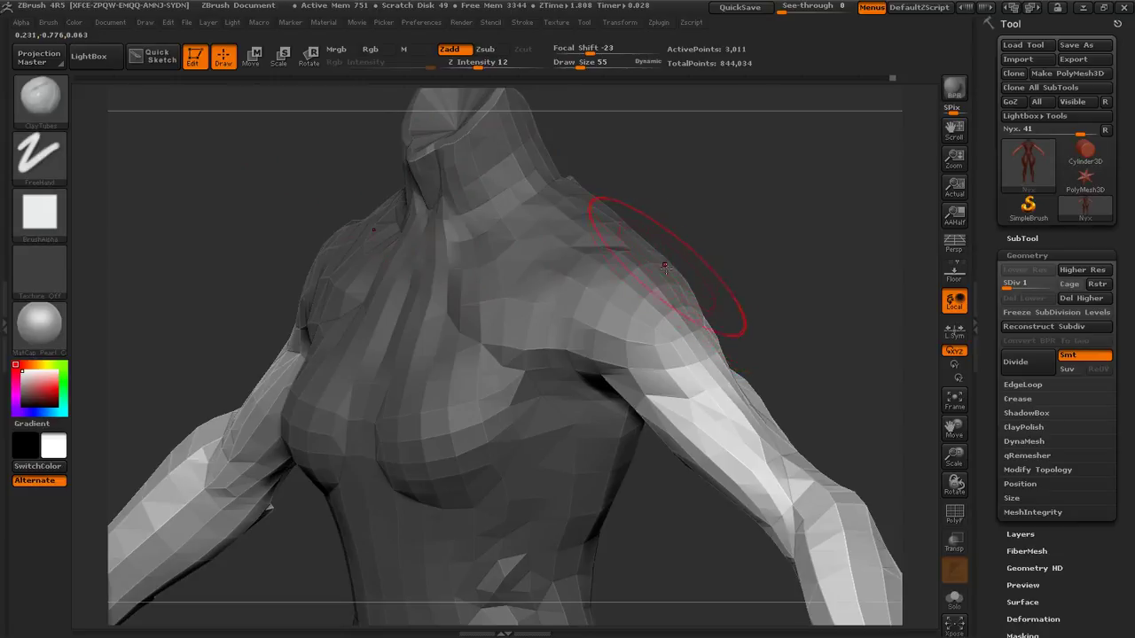
key(ctrl)
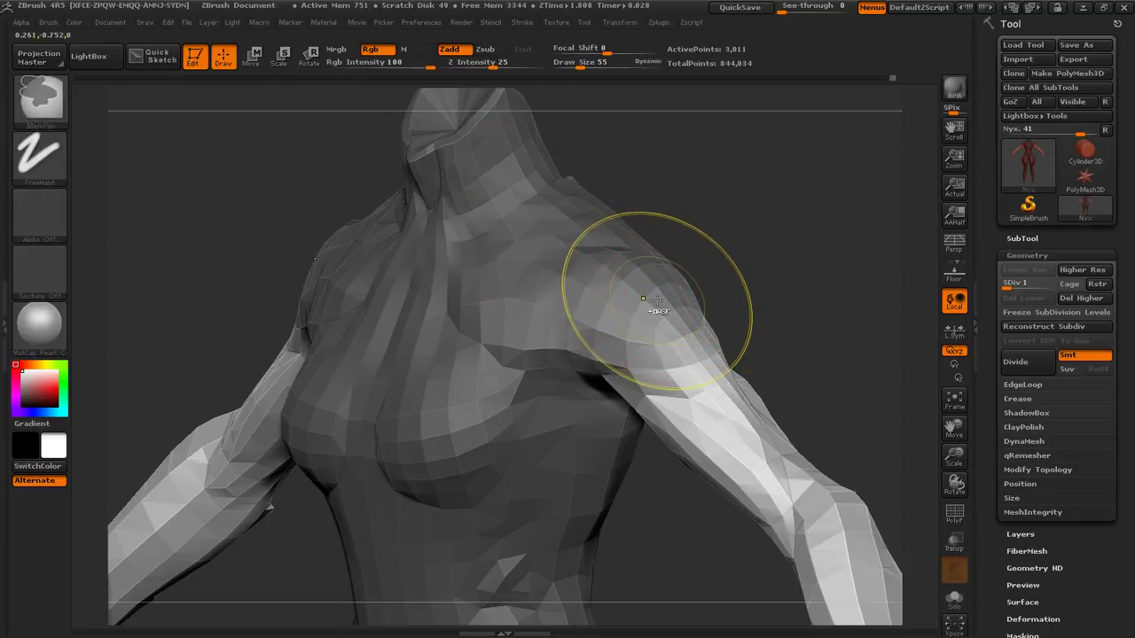
key(alt)
mouse_move(660, 302)
ctrl+alt+mouse_down()
mouse_move(654, 349)
mouse_move(664, 294)
mouse_move(643, 277)
mouse_move(532, 259)
mouse_move(470, 264)
ctrl+alt+mouse_up()
mouse_move(434, 266)
ctrl+mouse_down()
mouse_move(523, 266)
mouse_move(545, 248)
ctrl+mouse_up()
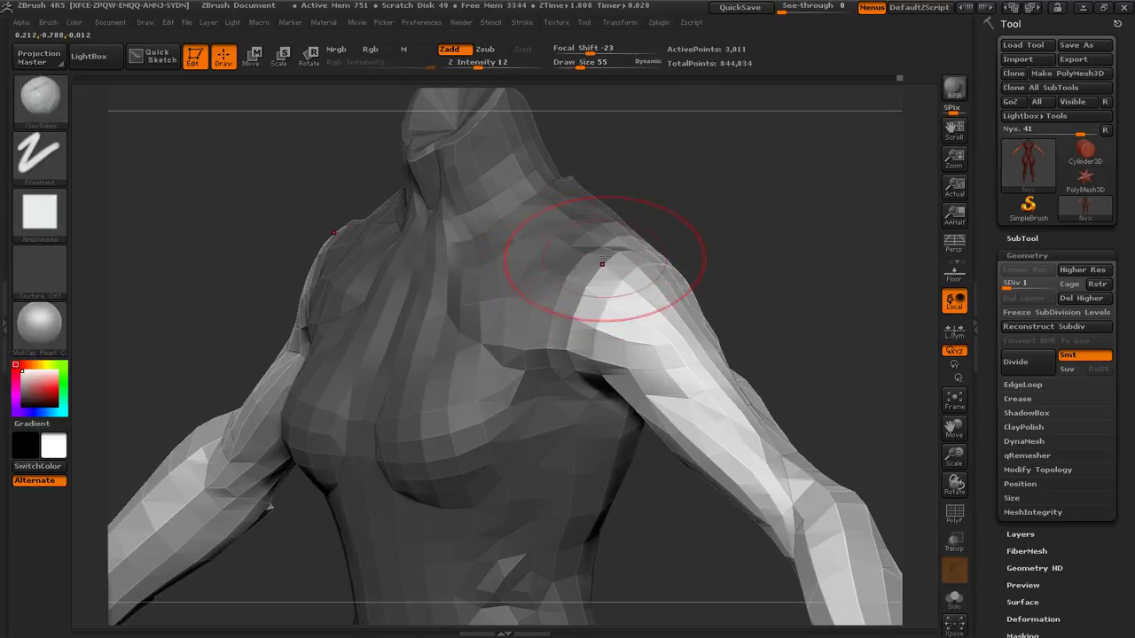
Step: Extend the mask over the top of the shoulder, checking it from the side, and blur its edge across the deltoid
drag(692, 228, 767, 205)
mouse_move(554, 237)
ctrl+mouse_down()
mouse_move(585, 253)
mouse_move(562, 252)
ctrl+mouse_up()
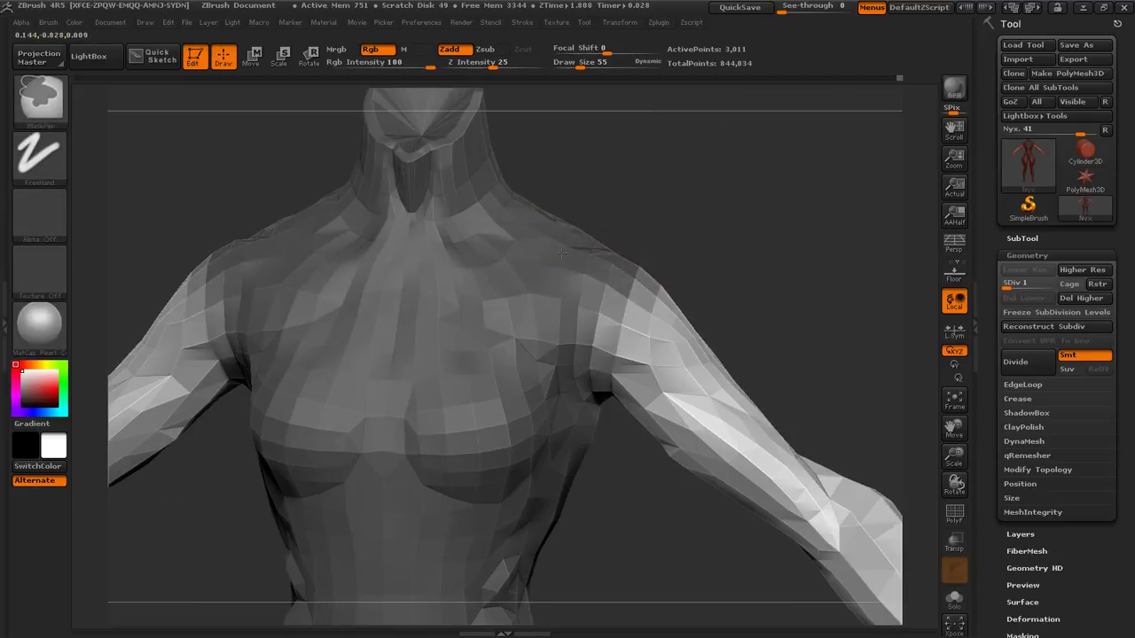
mouse_move(764, 250)
mouse_down()
mouse_move(592, 257)
mouse_move(774, 267)
mouse_move(672, 273)
mouse_up()
drag(656, 234, 598, 243)
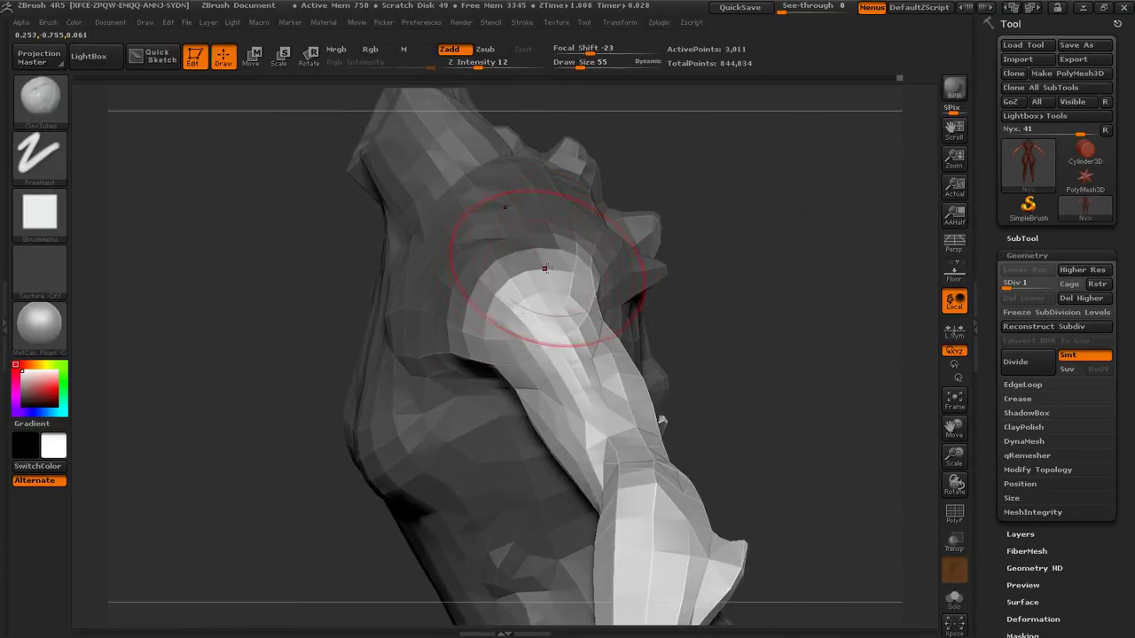
drag(722, 267, 792, 272)
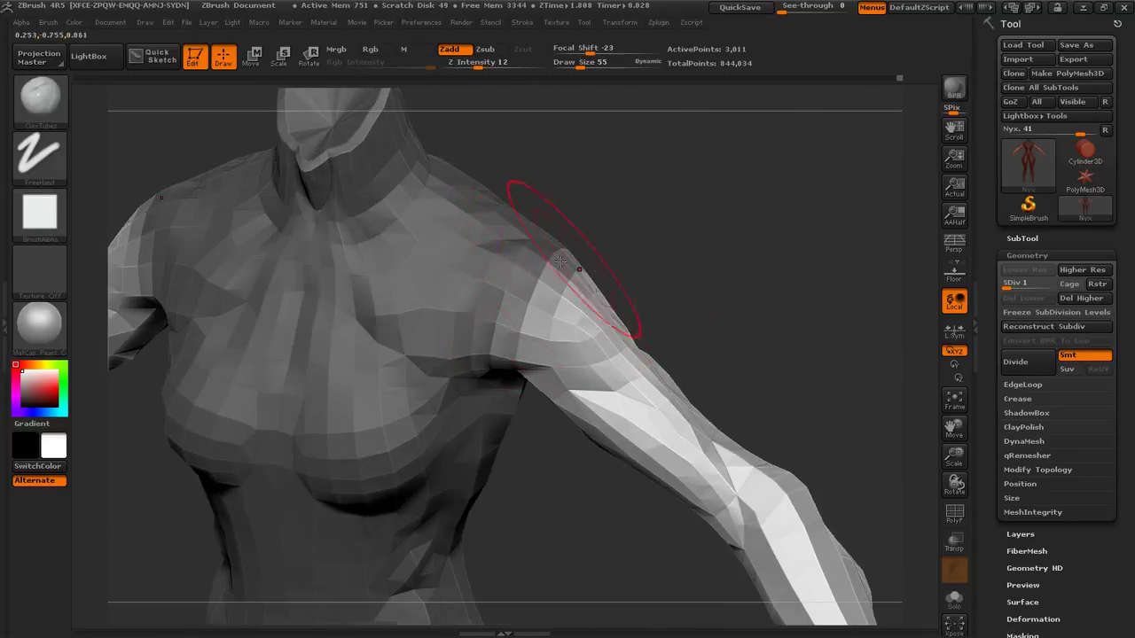
key(ctrl)
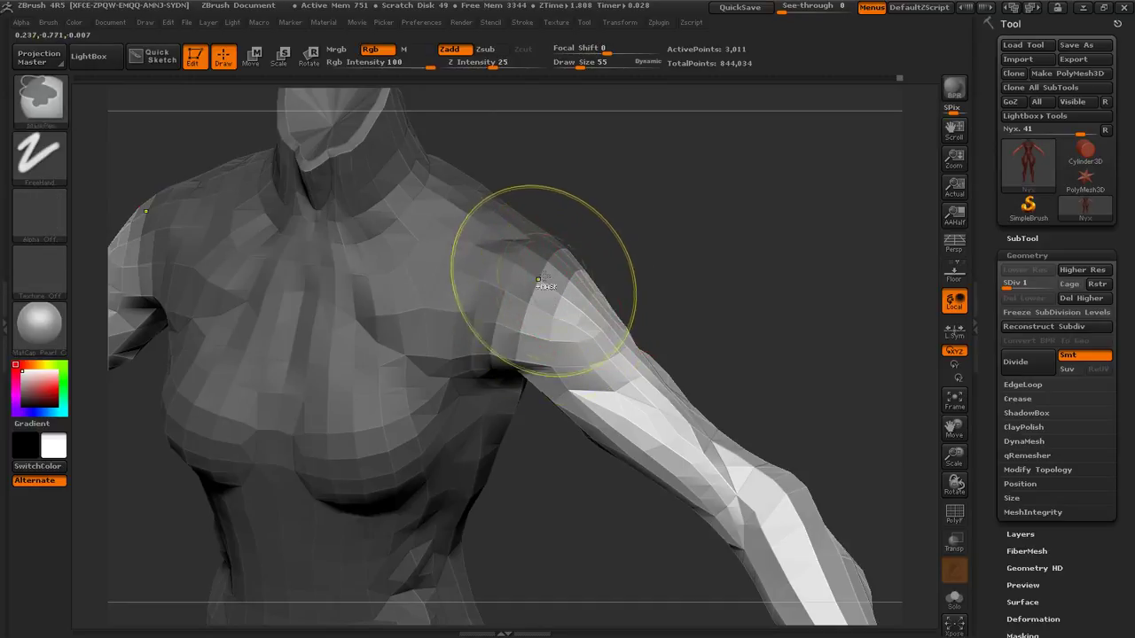
ctrl+drag(539, 278, 607, 323)
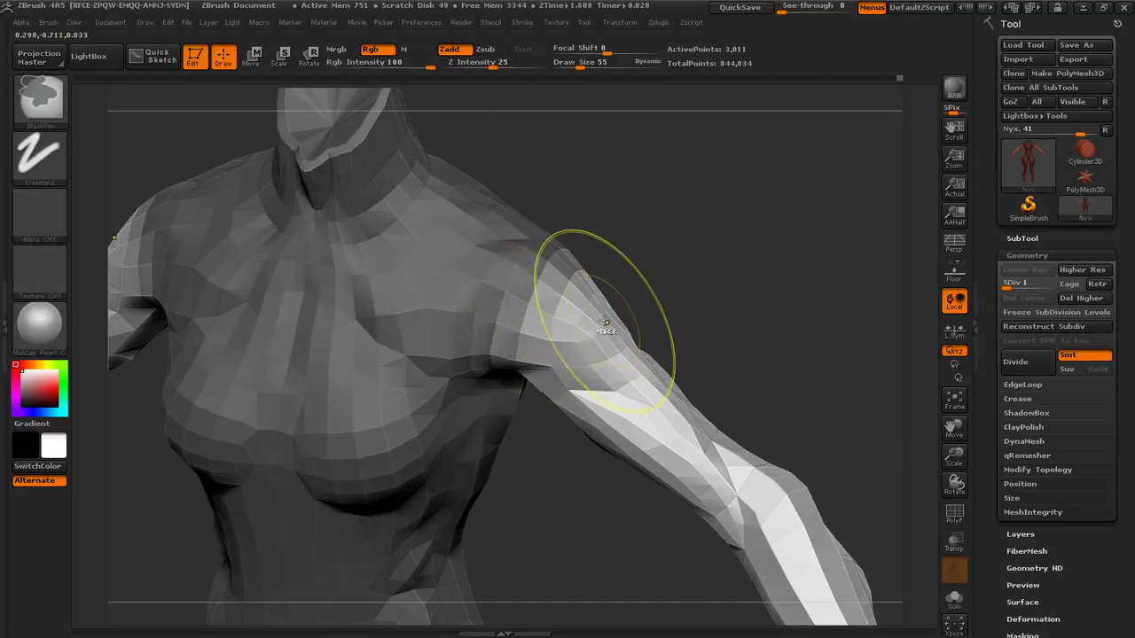
ctrl+click(558, 289)
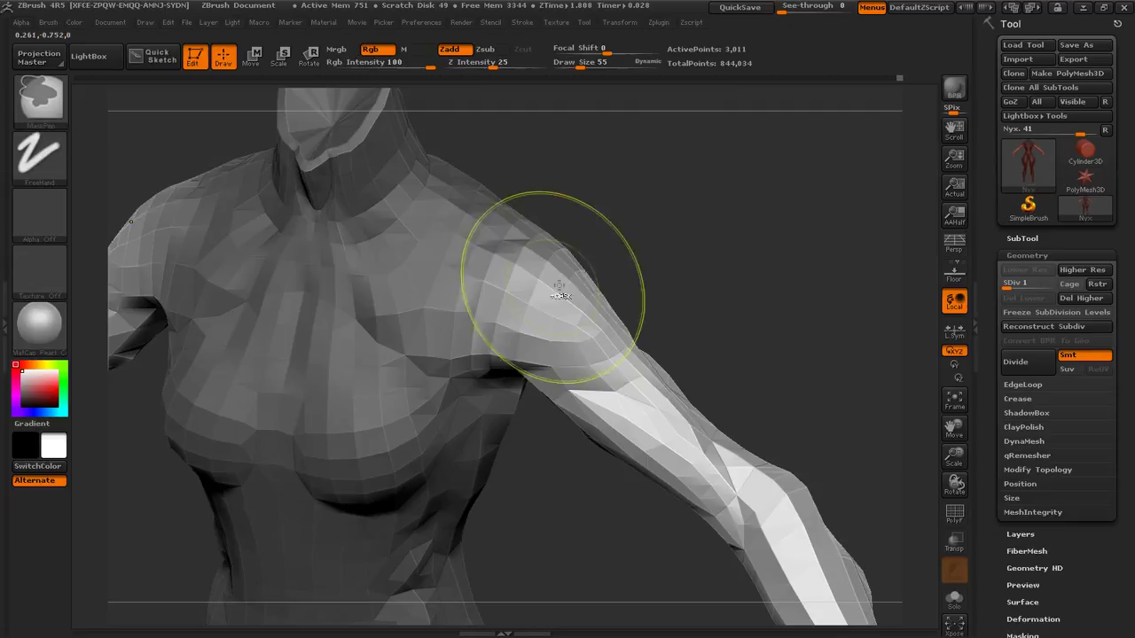
Step: Raise the model to subdivision level 3 and paint more mask over the front of the deltoid
drag(1014, 285, 1029, 286)
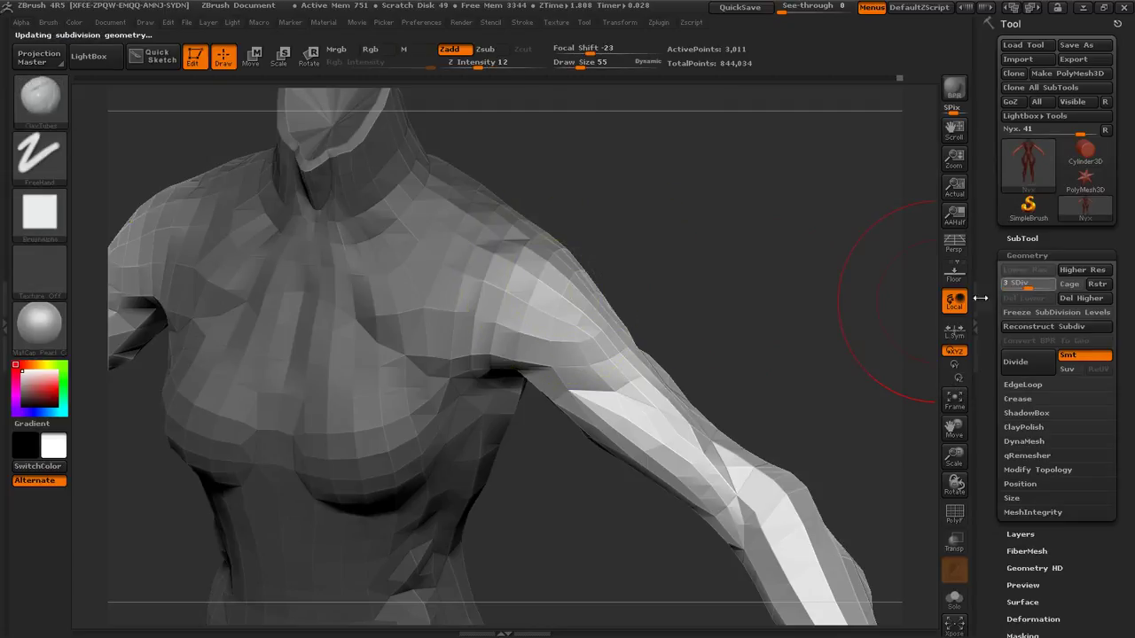
key(ctrl)
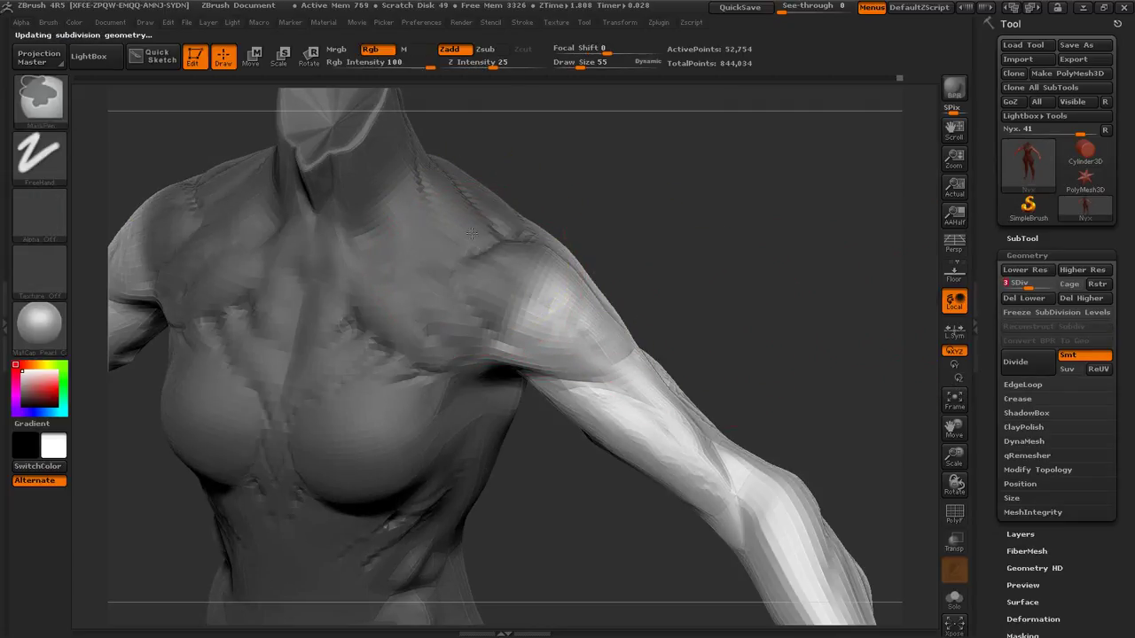
ctrl+drag(465, 263, 484, 317)
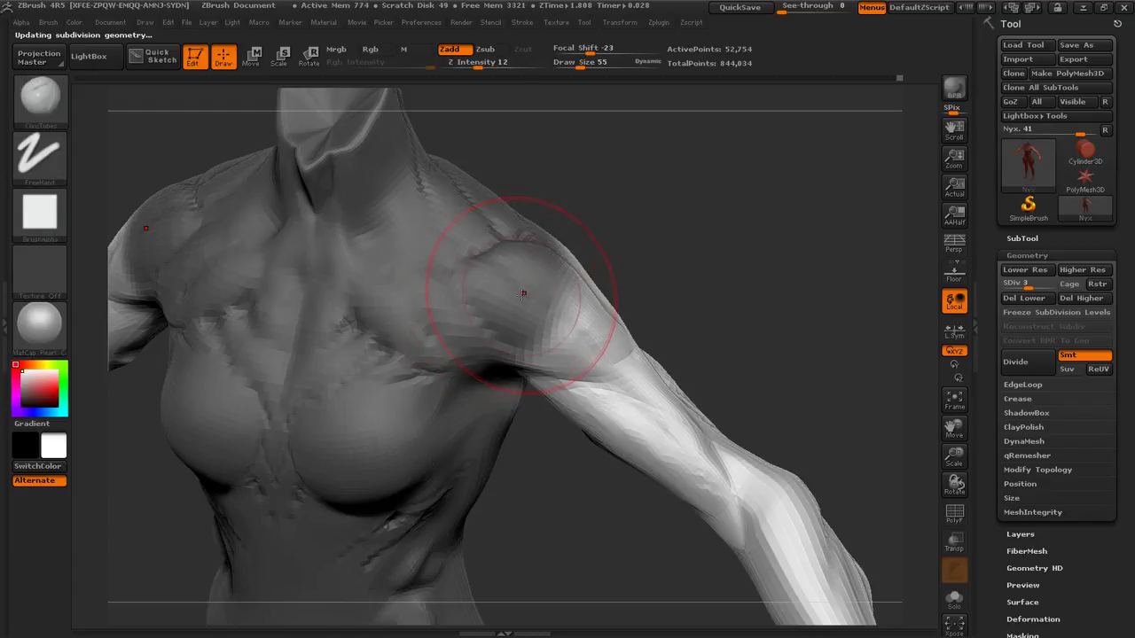
key(ctrl)
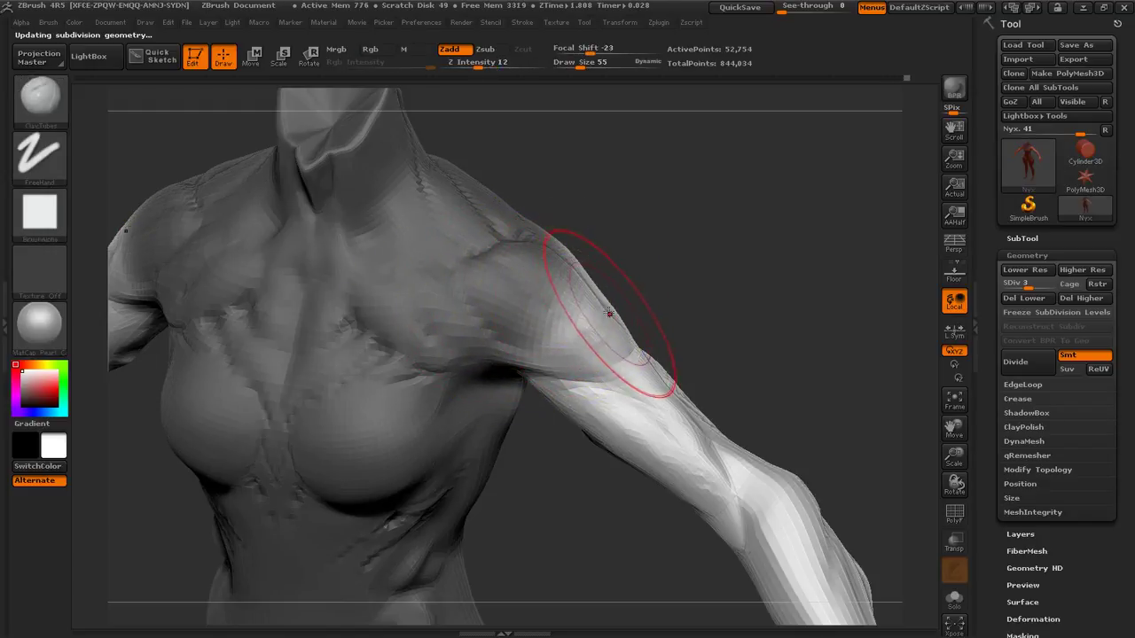
mouse_move(720, 300)
mouse_down()
mouse_move(737, 211)
mouse_move(676, 241)
mouse_up()
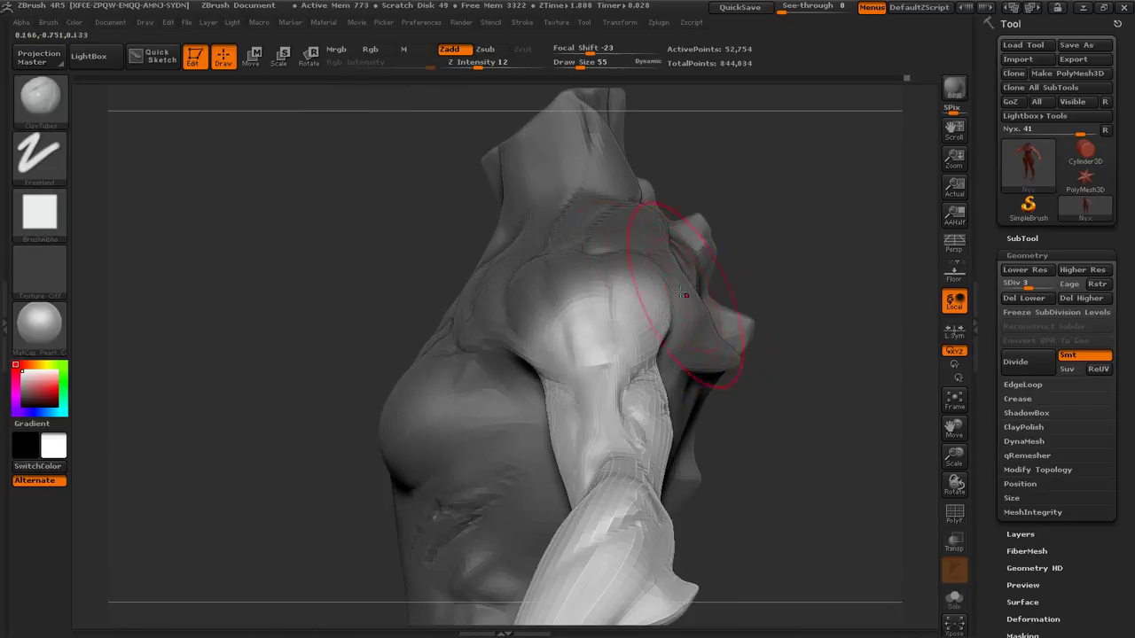
Step: Return to subdivision level 1 and draw a Rotate transpose line from the shoulder joint to the wrist
click(310, 56)
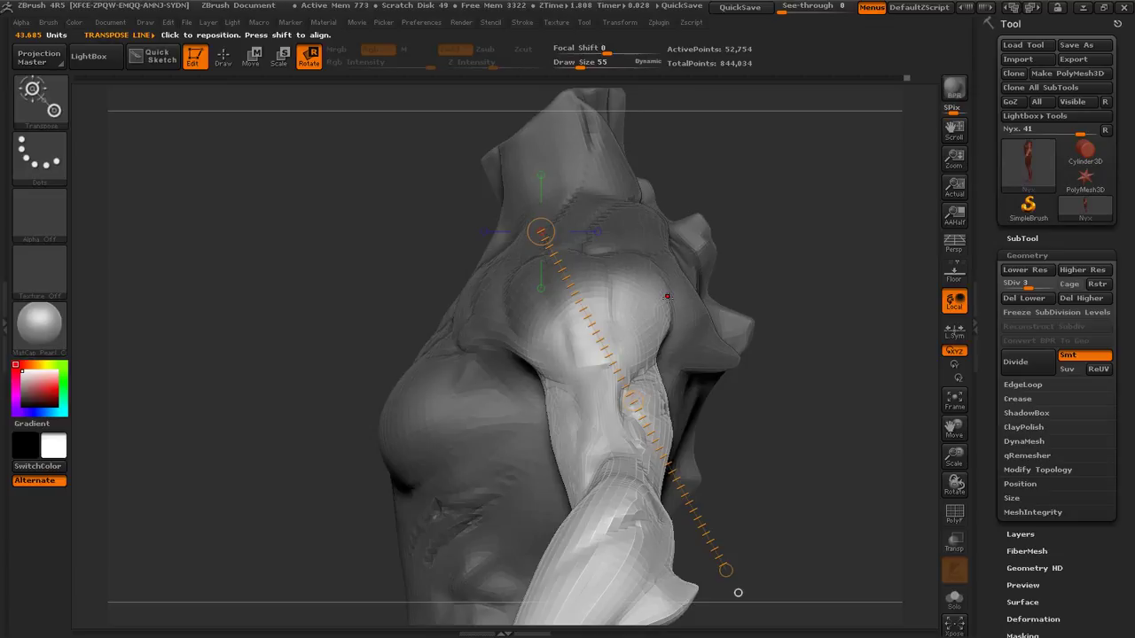
shift+drag(768, 270, 843, 259)
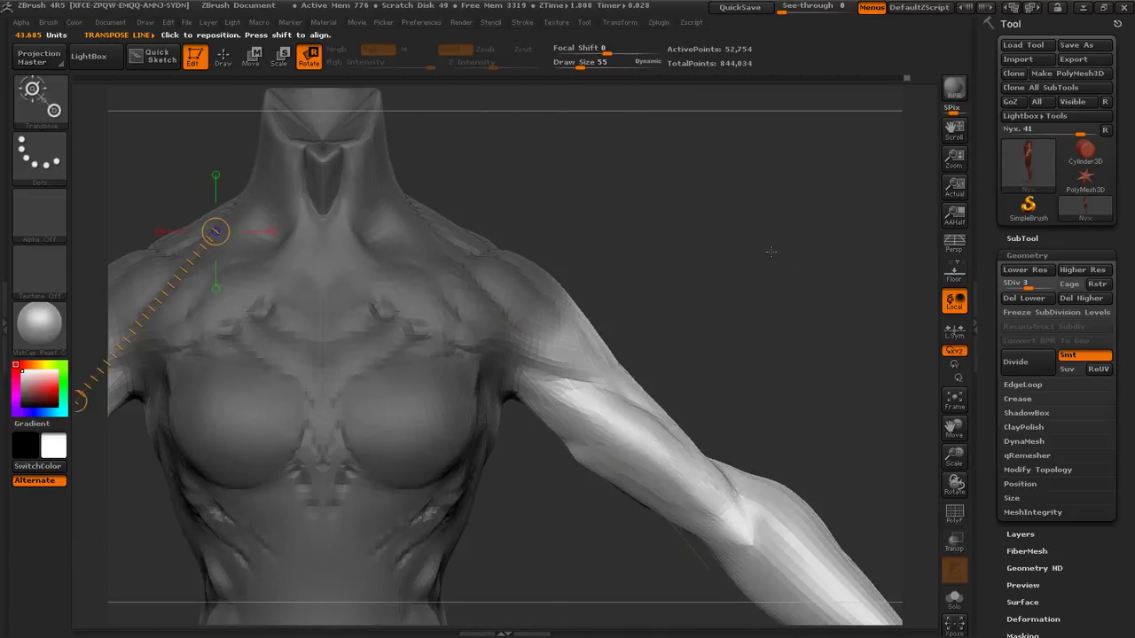
alt+drag(740, 288, 638, 174)
drag(953, 455, 923, 413)
alt+drag(797, 281, 824, 310)
click(1005, 282)
click(1006, 283)
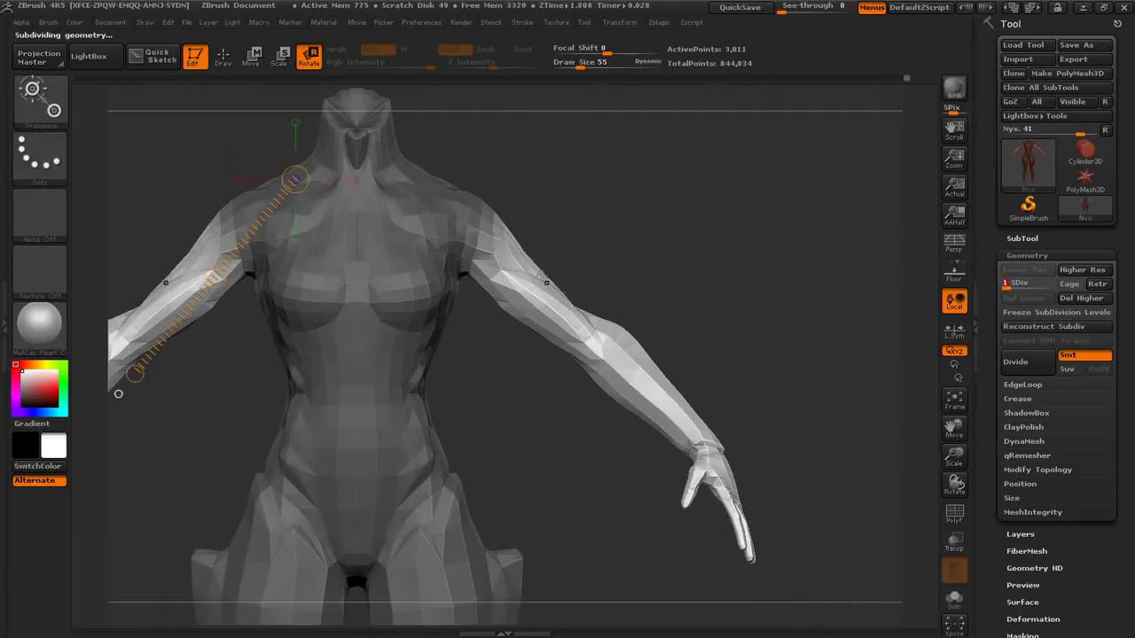
drag(418, 179, 579, 373)
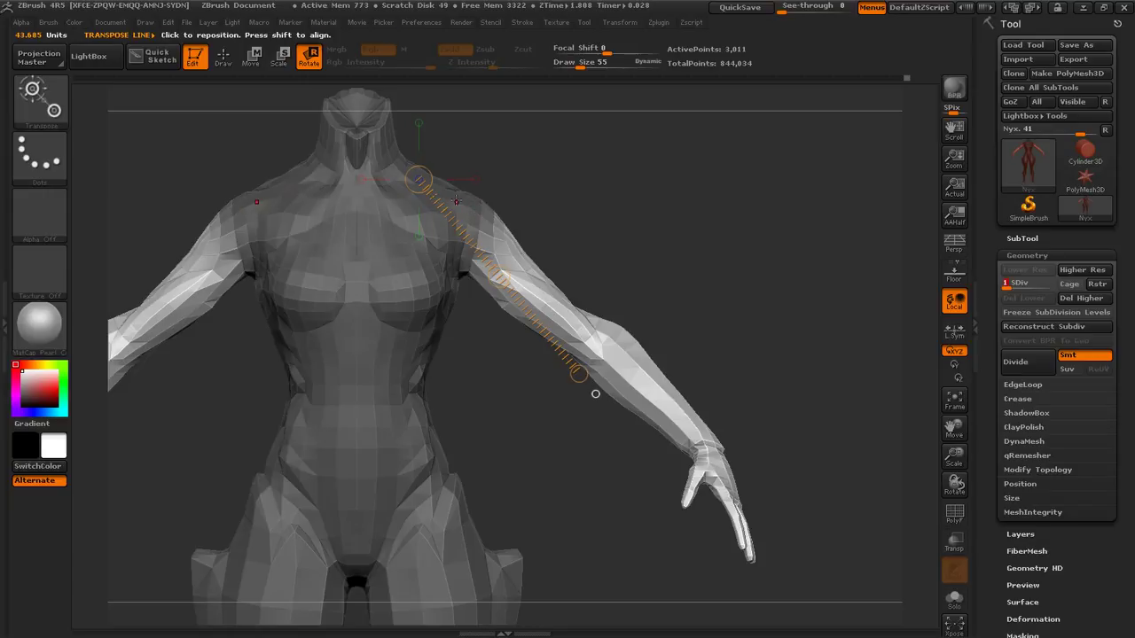
mouse_move(457, 202)
mouse_down()
mouse_move(652, 377)
mouse_move(702, 440)
mouse_up()
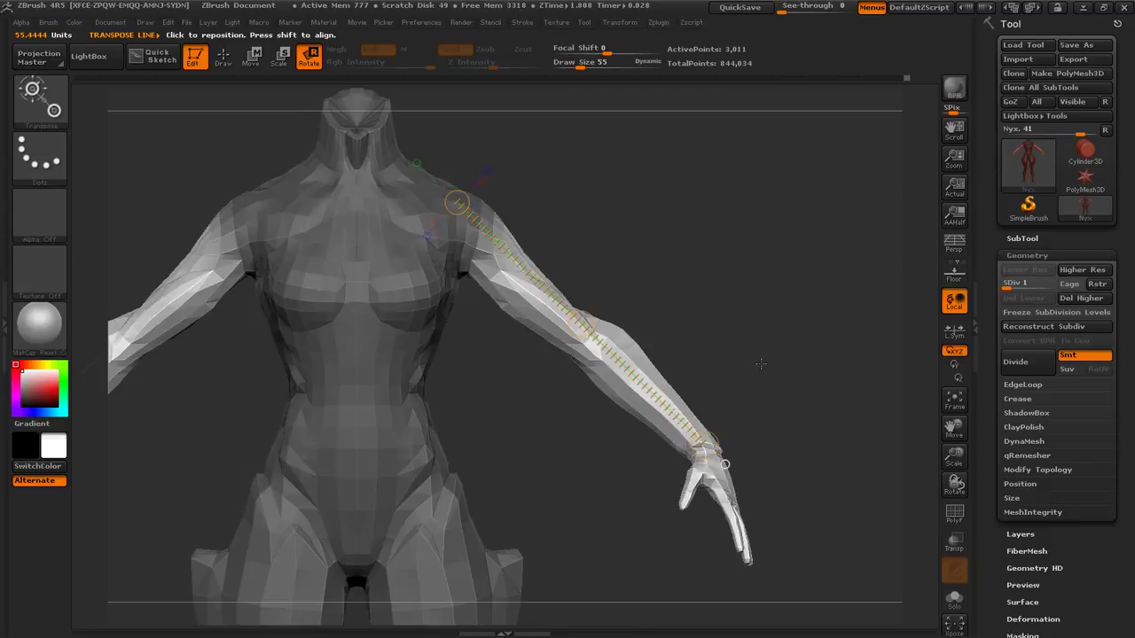
Step: Reposition the transpose line in side view so it runs along the arm from shoulder to wrist
drag(761, 364, 723, 380)
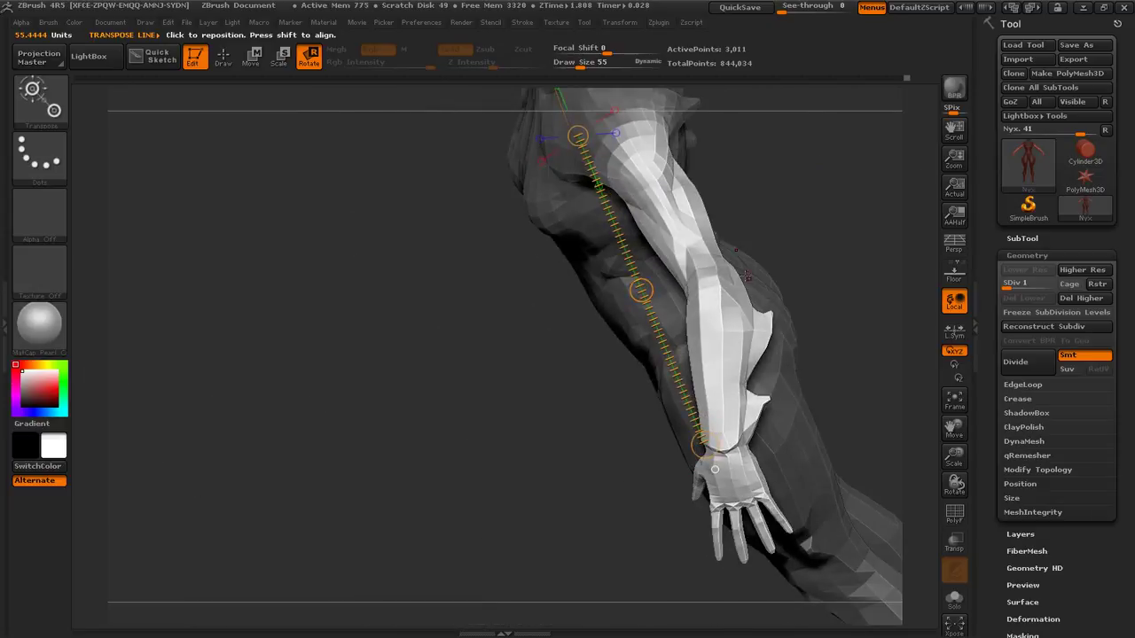
drag(789, 188, 612, 286)
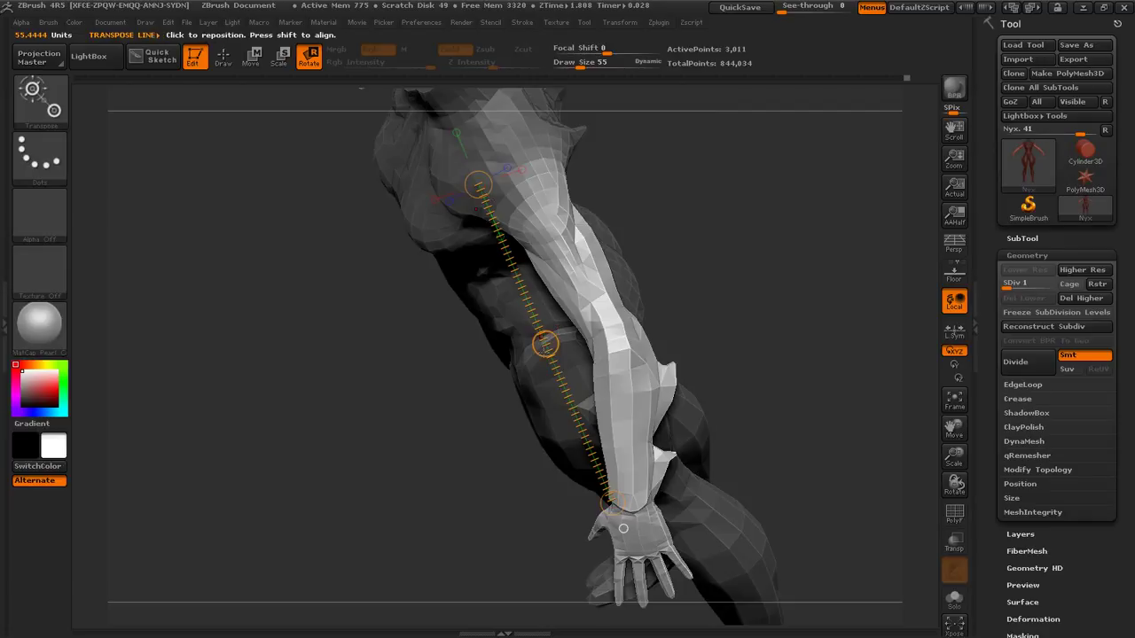
click(547, 342)
drag(572, 330, 556, 335)
drag(624, 528, 661, 504)
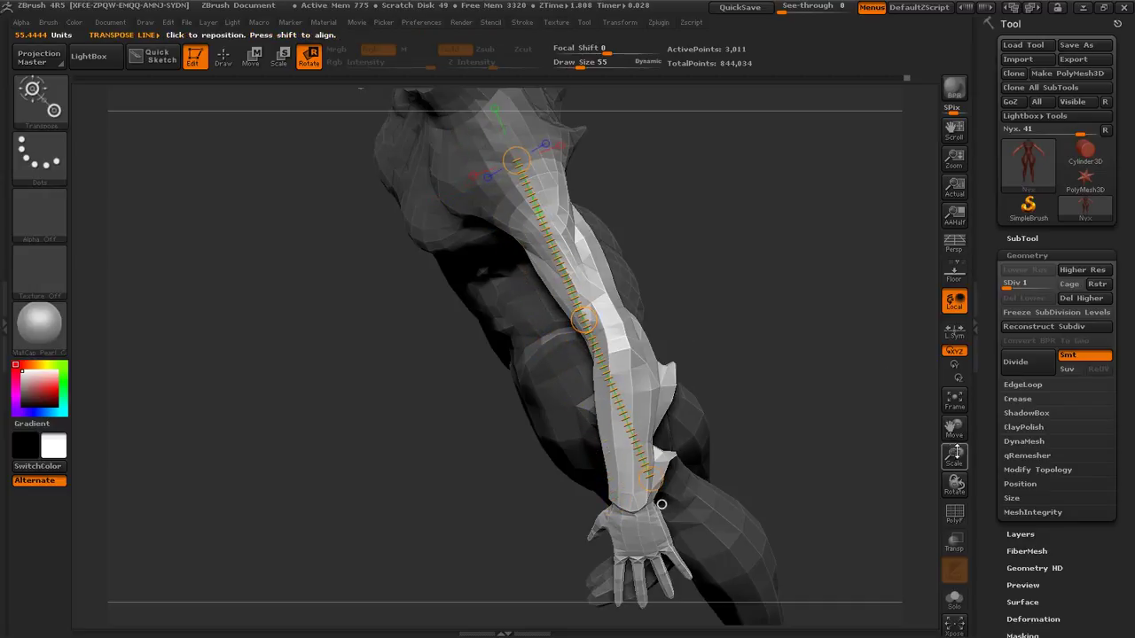
drag(954, 456, 933, 453)
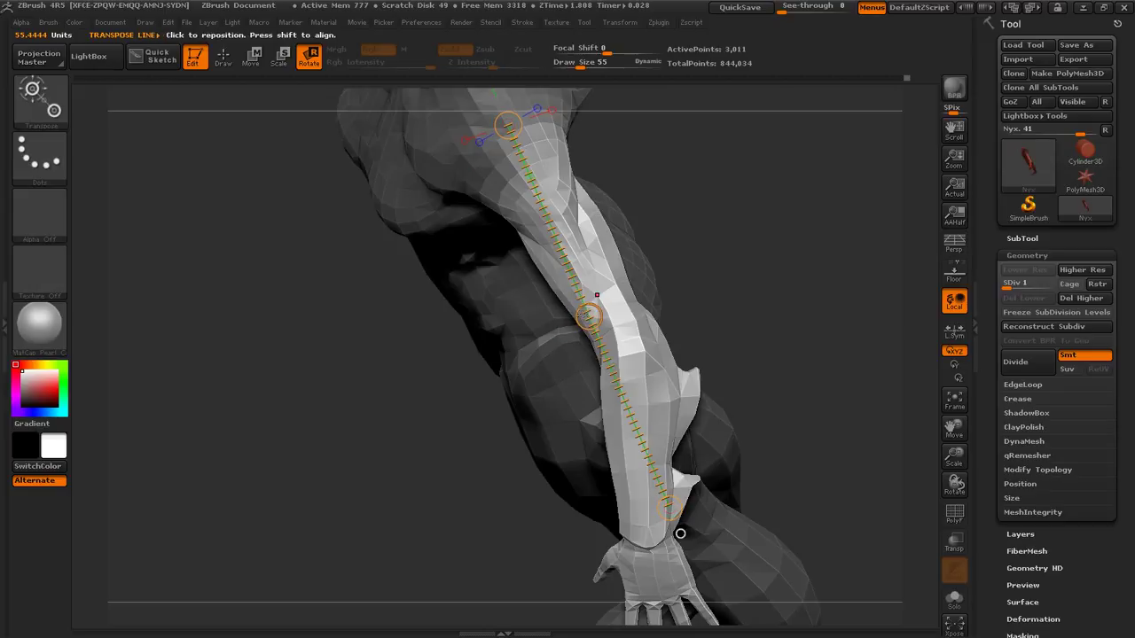
mouse_move(600, 310)
mouse_down()
mouse_move(621, 301)
mouse_move(596, 314)
mouse_up()
drag(729, 259, 659, 284)
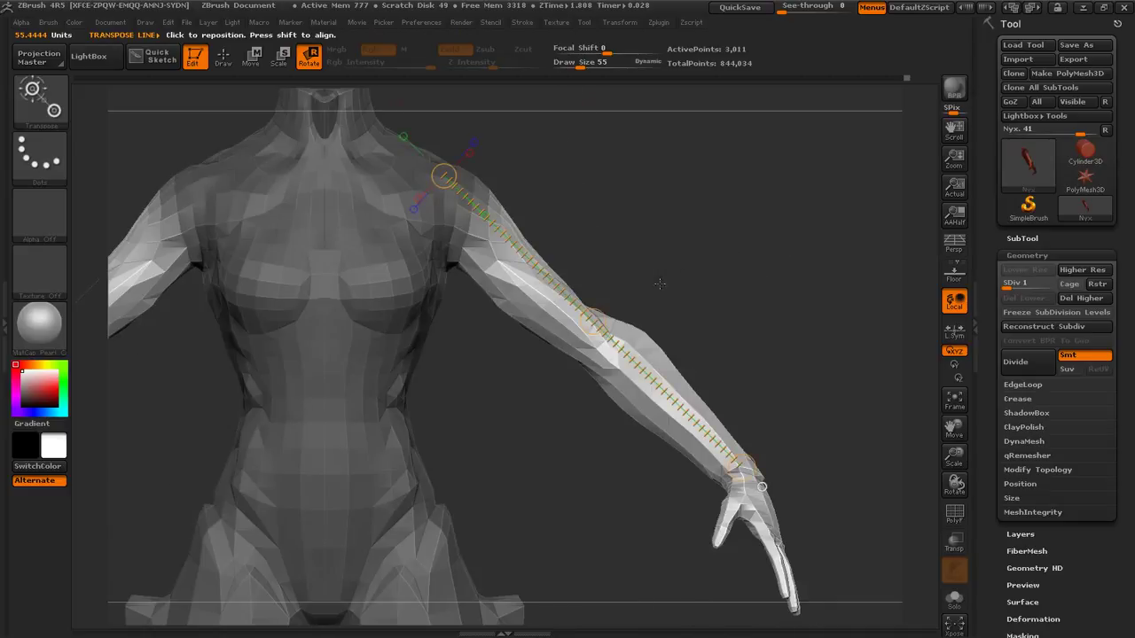
Step: Realign the transpose line between the shoulder joint and the wrist, and try rotating the arm from the wrist end
drag(603, 312, 601, 320)
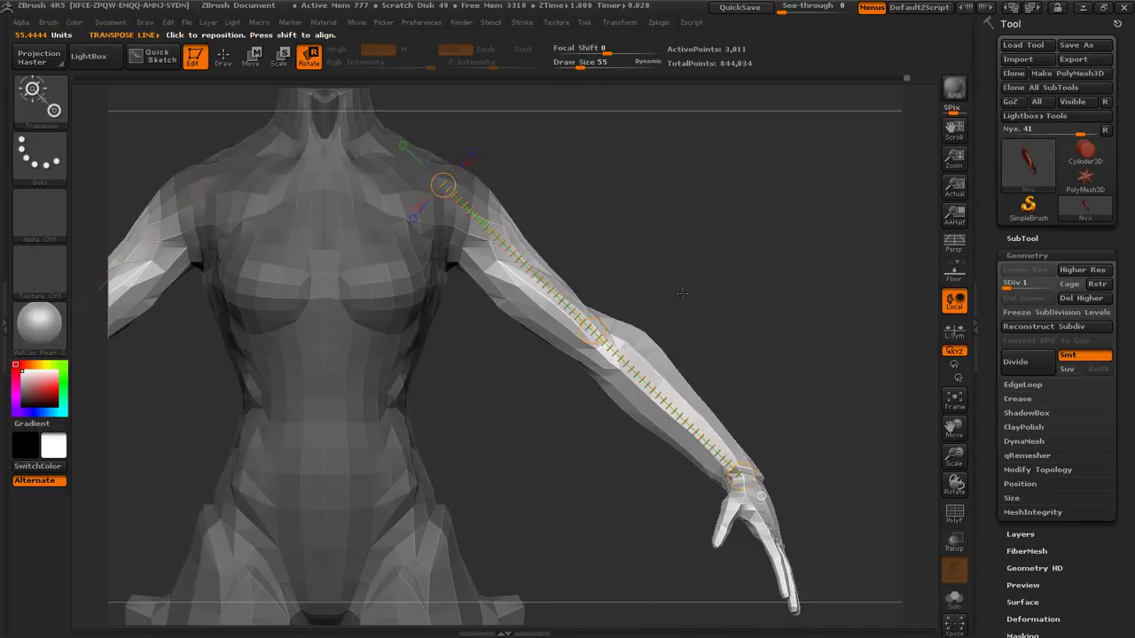
drag(722, 297, 621, 524)
drag(723, 312, 568, 292)
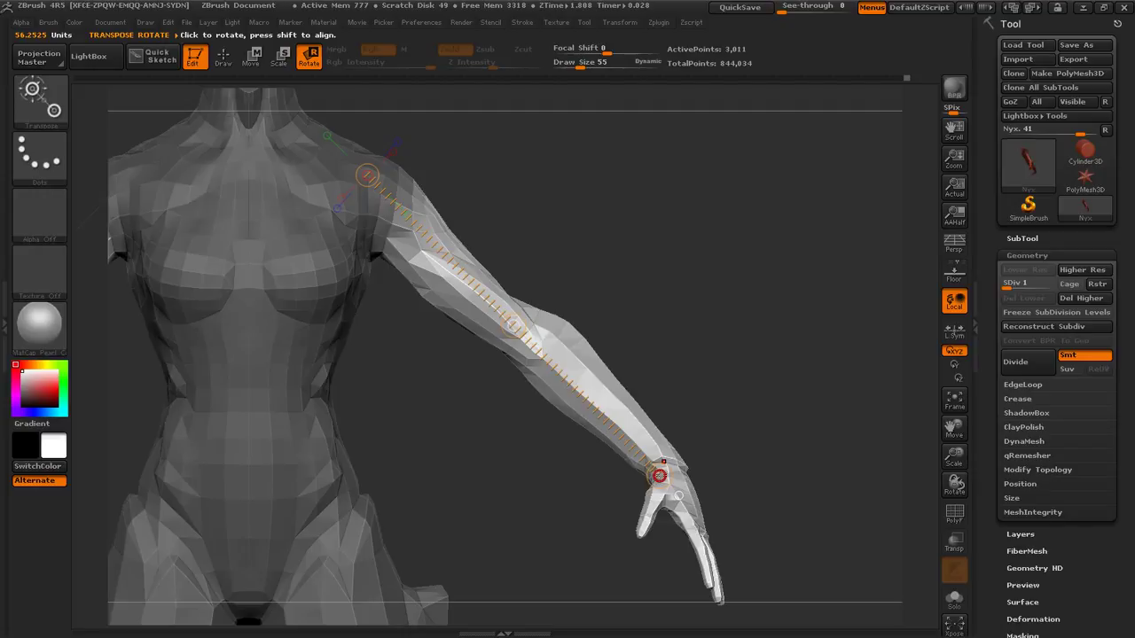
drag(659, 475, 676, 494)
drag(637, 225, 577, 266)
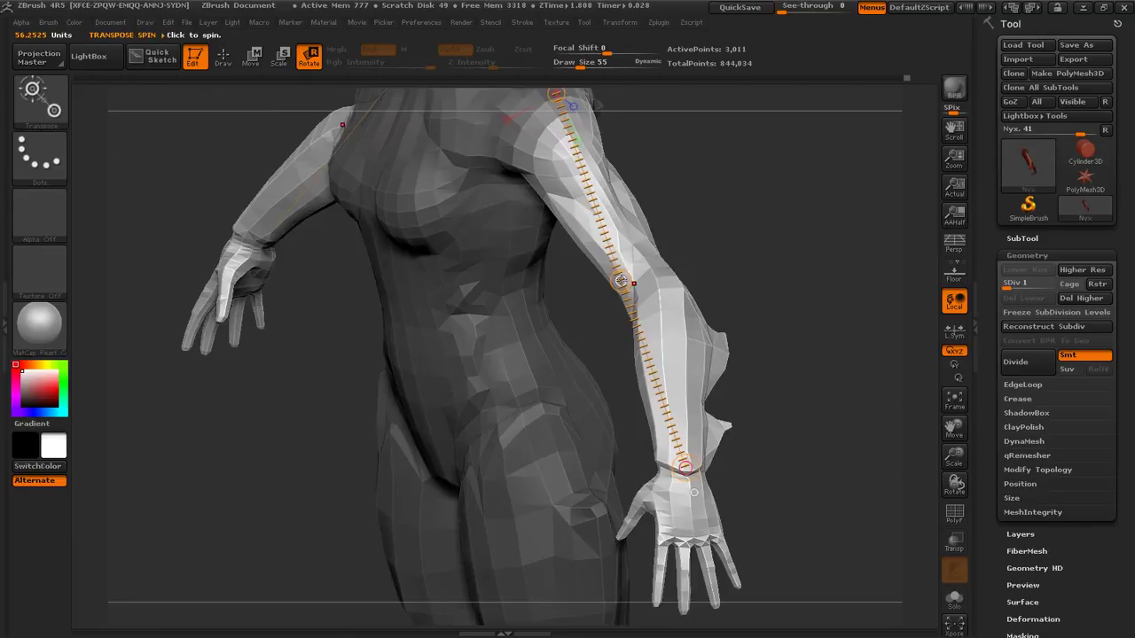
Step: Redraw the transpose line from the shoulder to the wrist, try spinning the arm around it, and undo the spin
alt+drag(697, 222, 632, 310)
click(534, 250)
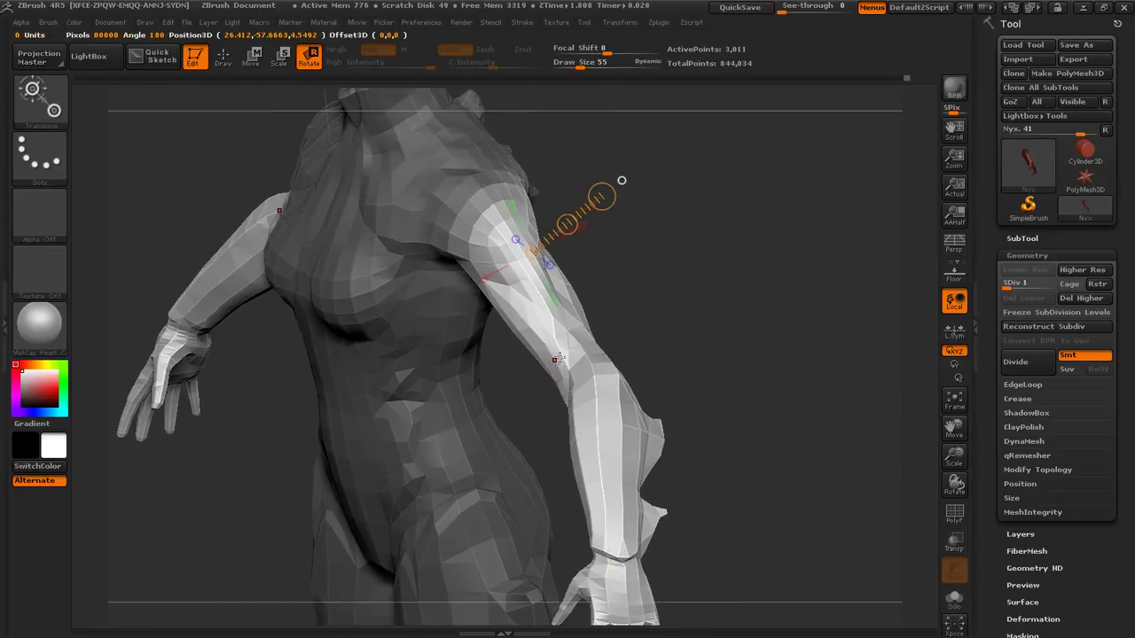
drag(481, 188, 621, 556)
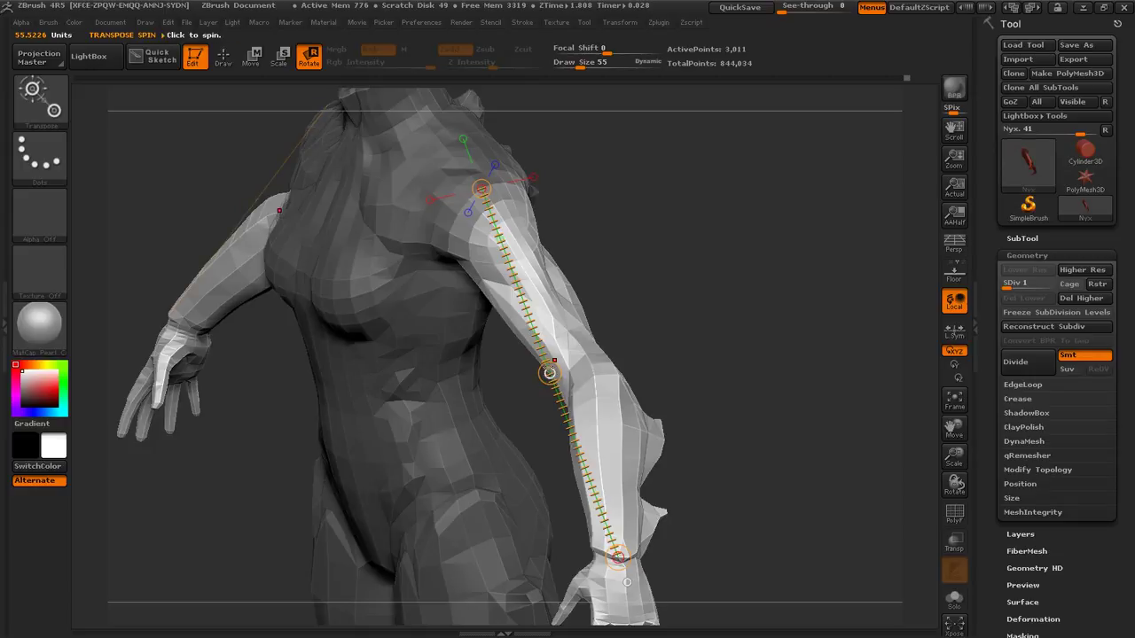
drag(550, 373, 715, 545)
key(ctrl+z)
shift+drag(707, 334, 695, 291)
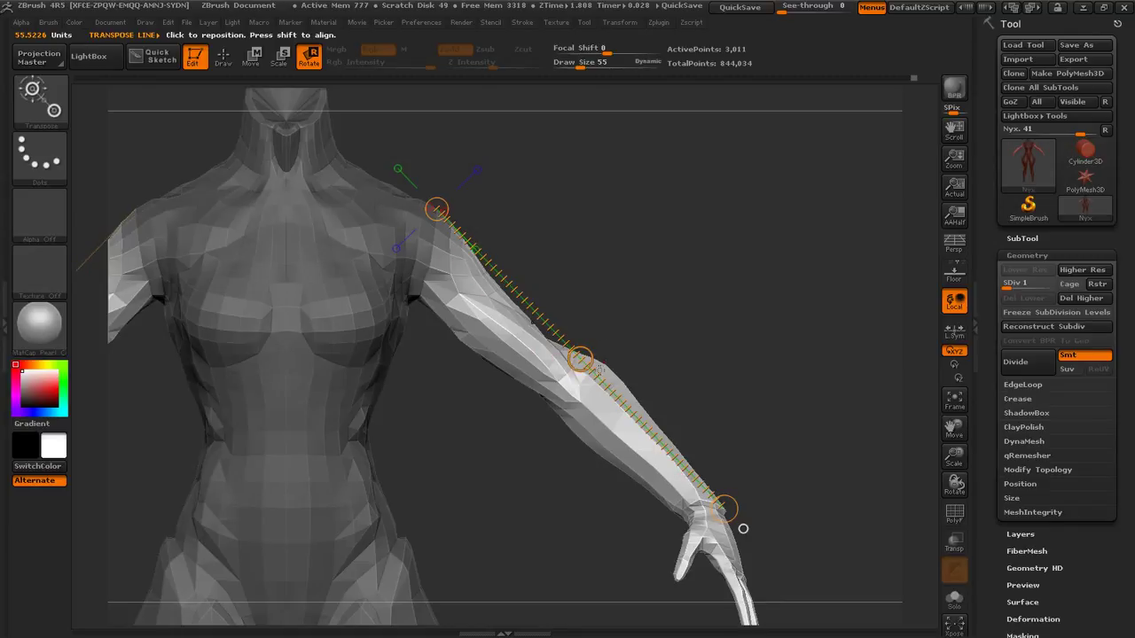
Step: Try a short transpose line running from the upper arm near the elbow toward the waist, and reposition it
drag(533, 353, 428, 485)
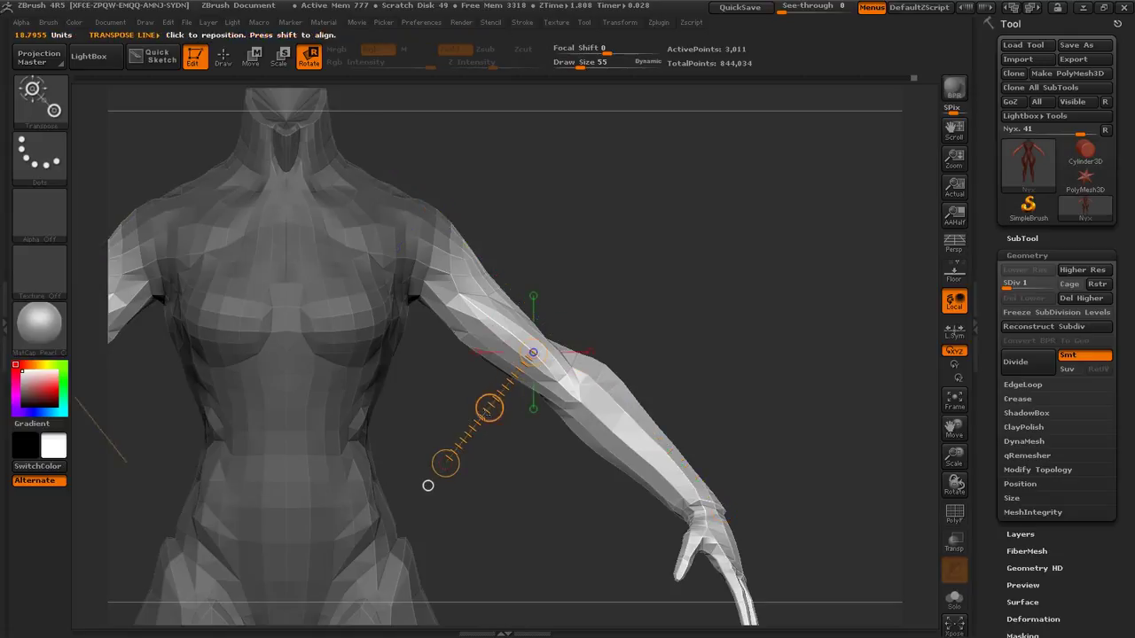
drag(489, 408, 625, 297)
mouse_move(709, 310)
mouse_down()
mouse_move(565, 361)
mouse_move(529, 395)
mouse_move(612, 310)
mouse_move(527, 394)
mouse_move(596, 301)
mouse_move(718, 298)
mouse_up()
Step: Try rotating both arms down against the hips about the top of the shoulder, check the pose, and undo it
mouse_move(473, 188)
mouse_down()
mouse_move(747, 455)
mouse_move(484, 541)
mouse_move(612, 465)
mouse_move(520, 532)
mouse_move(710, 435)
mouse_move(524, 537)
mouse_move(659, 452)
mouse_move(550, 505)
mouse_move(670, 416)
mouse_move(621, 470)
mouse_move(544, 494)
mouse_up()
drag(719, 308, 941, 427)
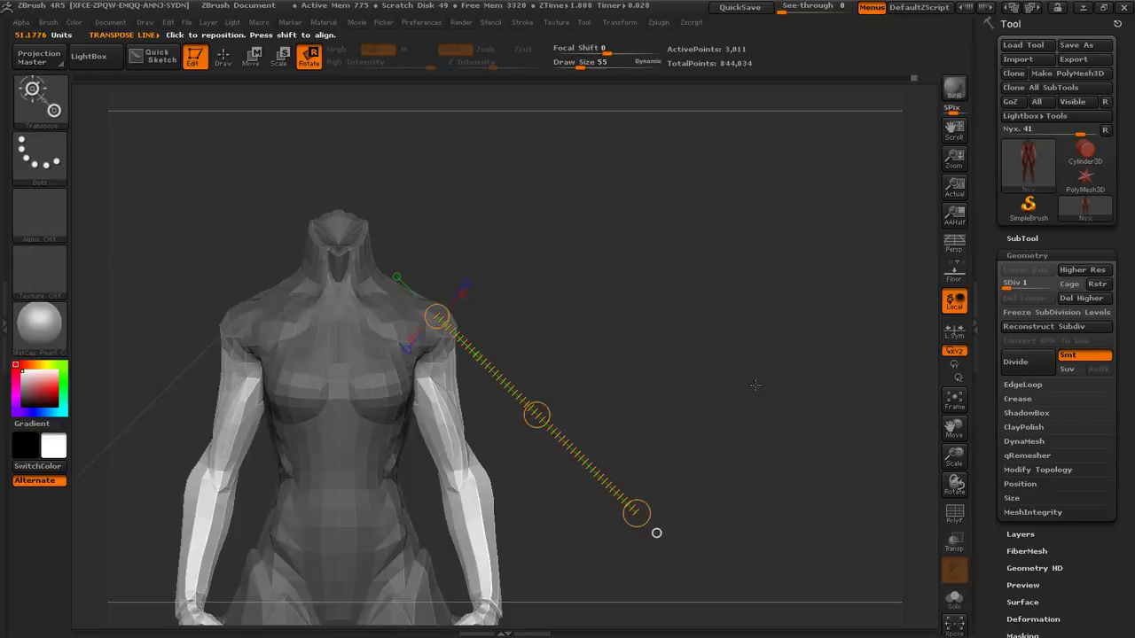
drag(755, 385, 891, 353)
drag(955, 458, 955, 494)
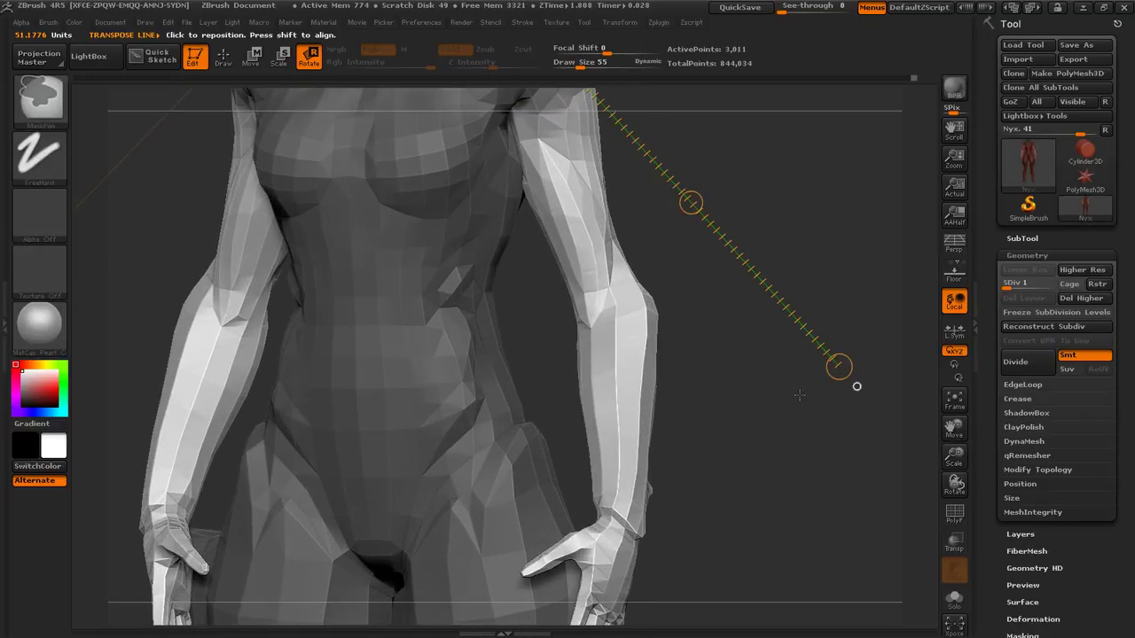
drag(851, 437, 556, 391)
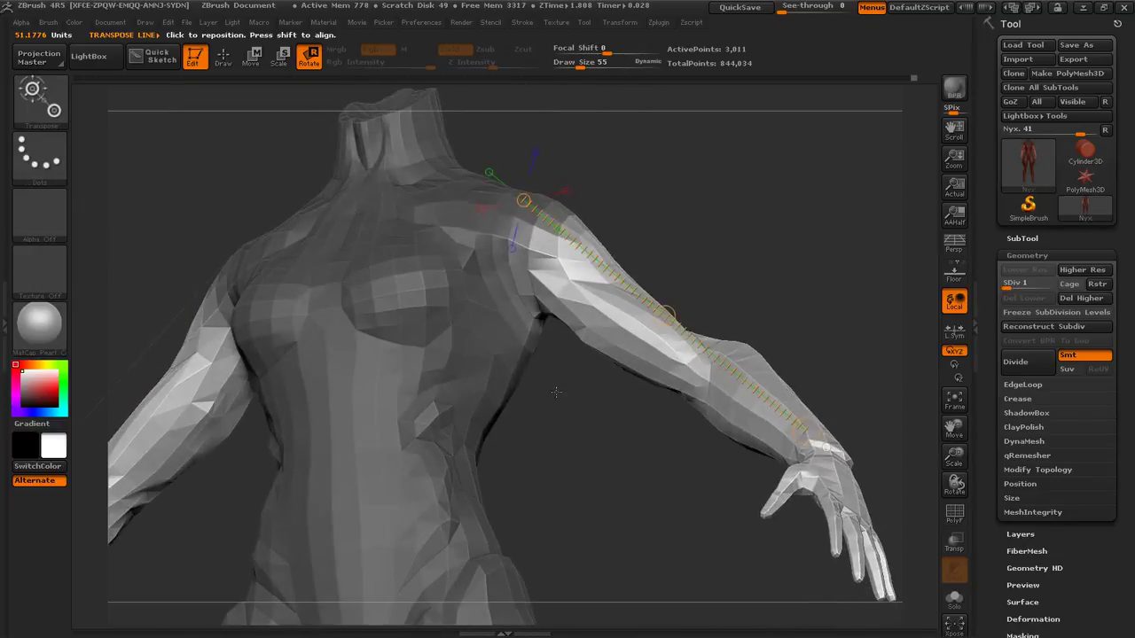
Step: Switch to drawing mode, set the brush's draw size to 23, and check the shoulder mask from the front
click(224, 60)
key(space)
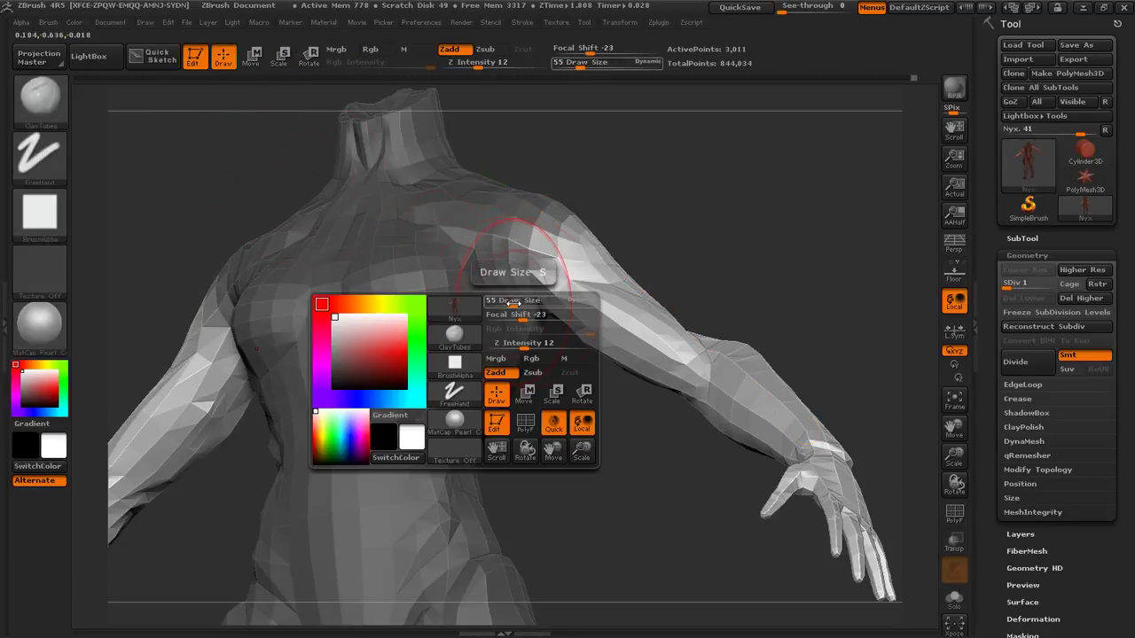
drag(509, 302, 499, 304)
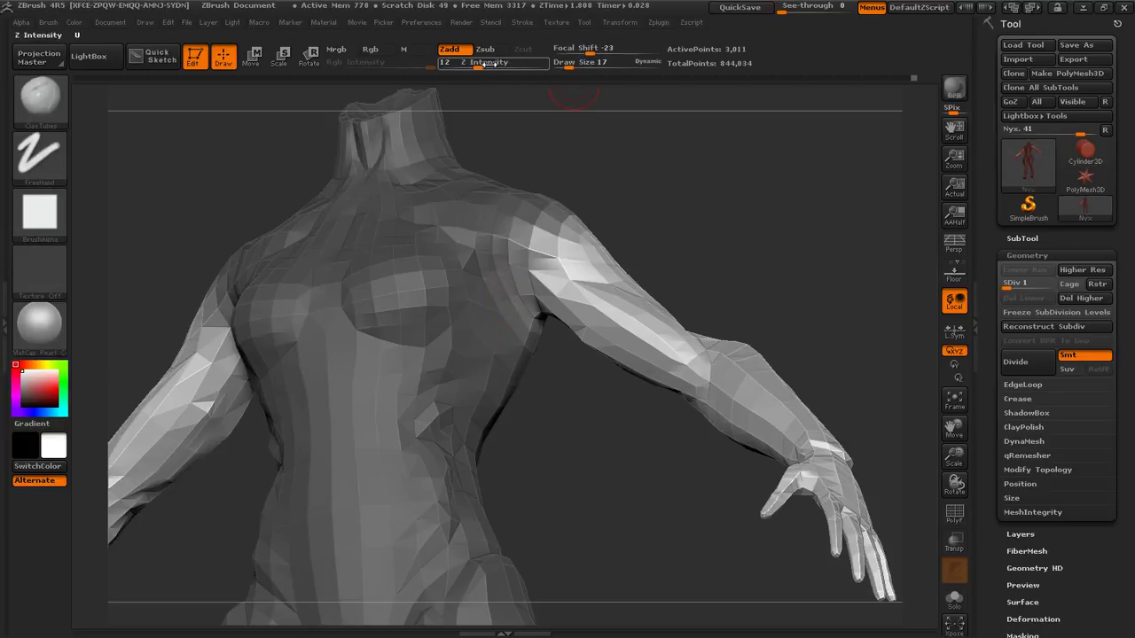
drag(567, 62, 578, 63)
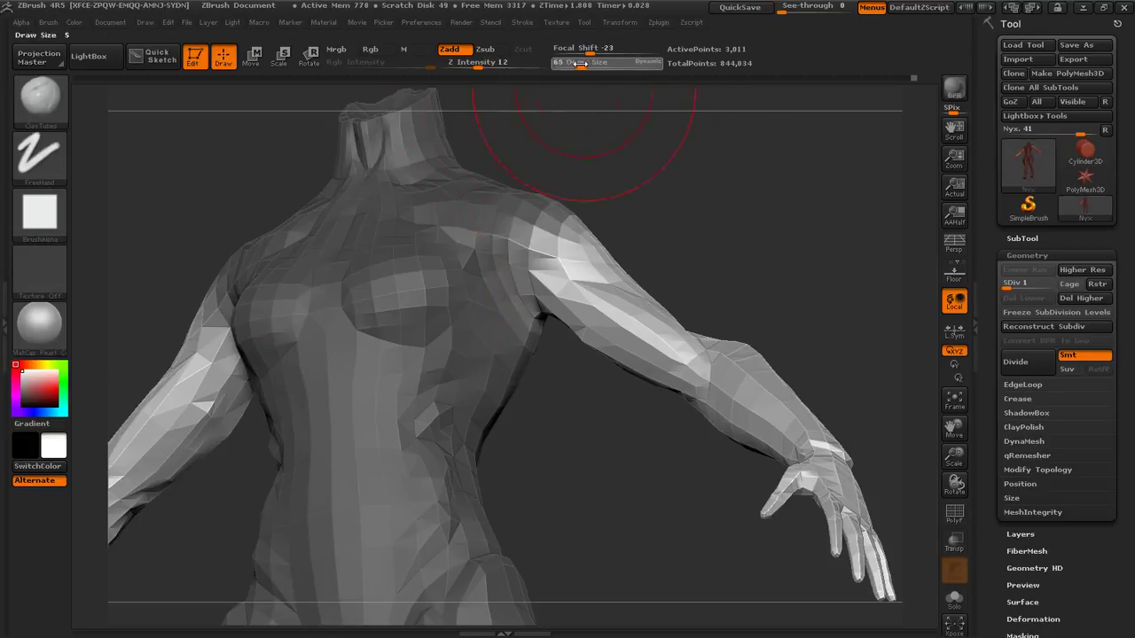
key(space)
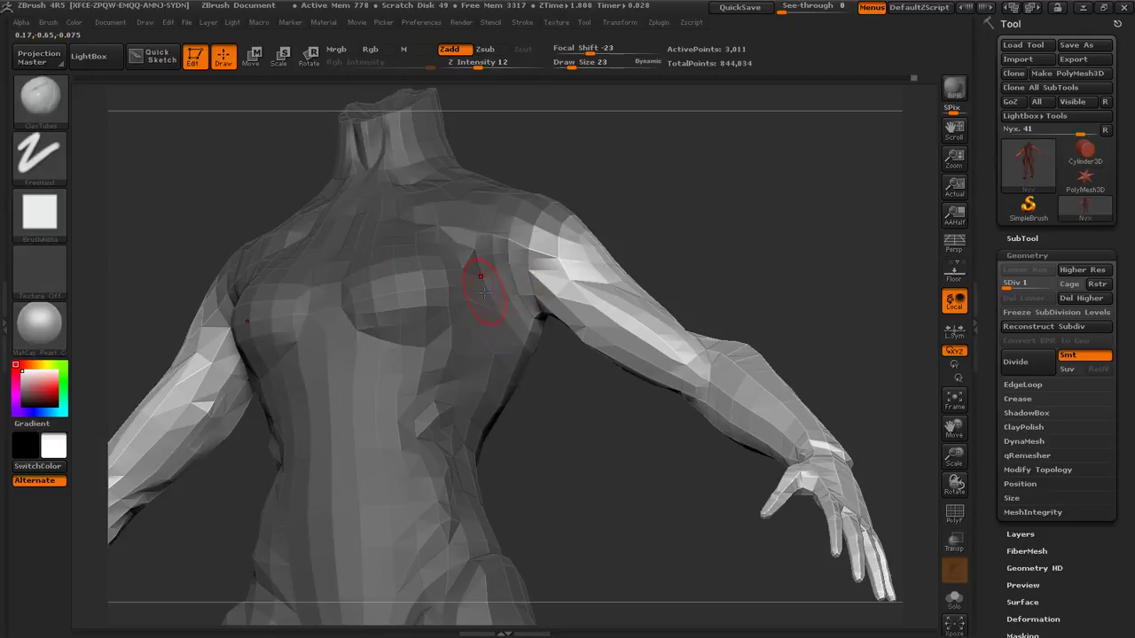
key(ctrl)
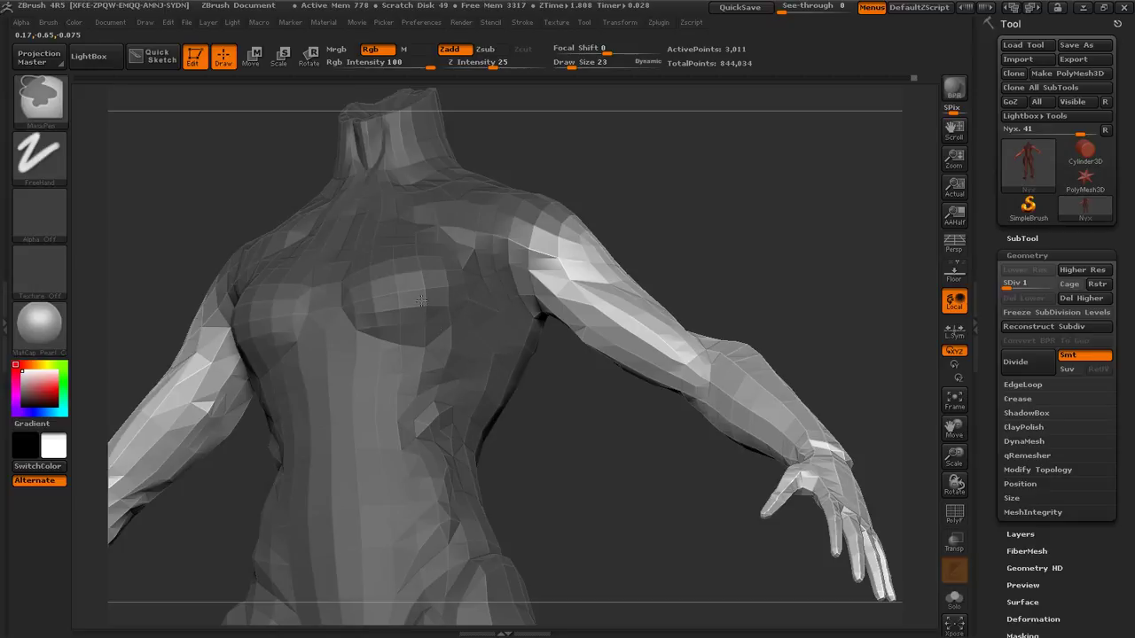
mouse_move(603, 381)
mouse_down()
mouse_move(443, 377)
mouse_move(408, 355)
mouse_move(498, 441)
mouse_up()
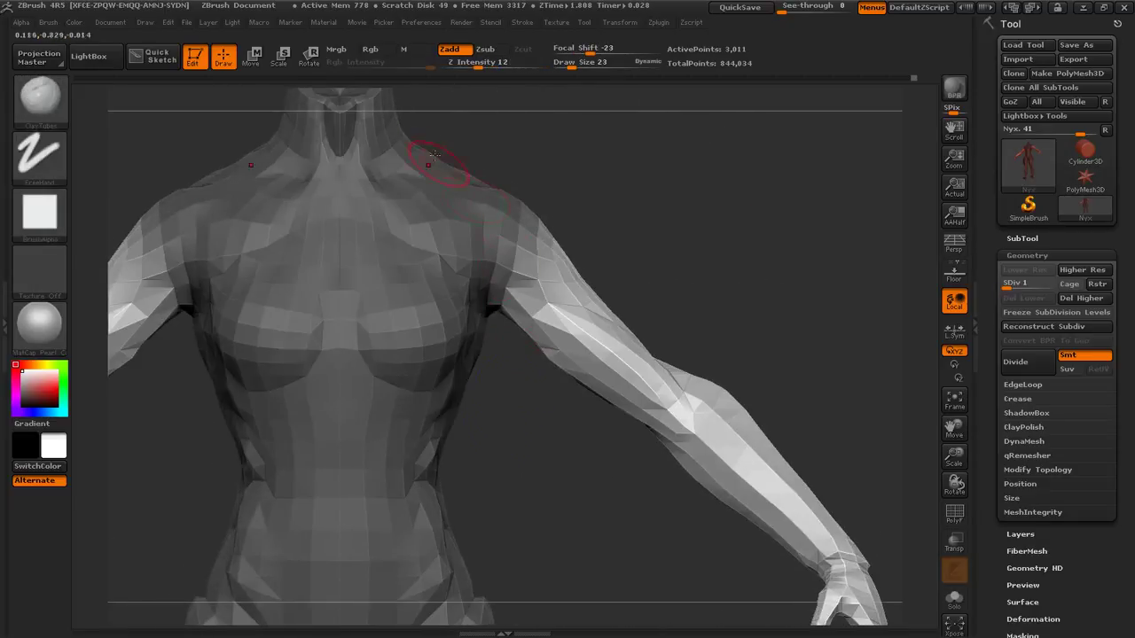
Step: Place the Rotate transpose pivot near the armpit and swing both arms down alongside the body
click(309, 57)
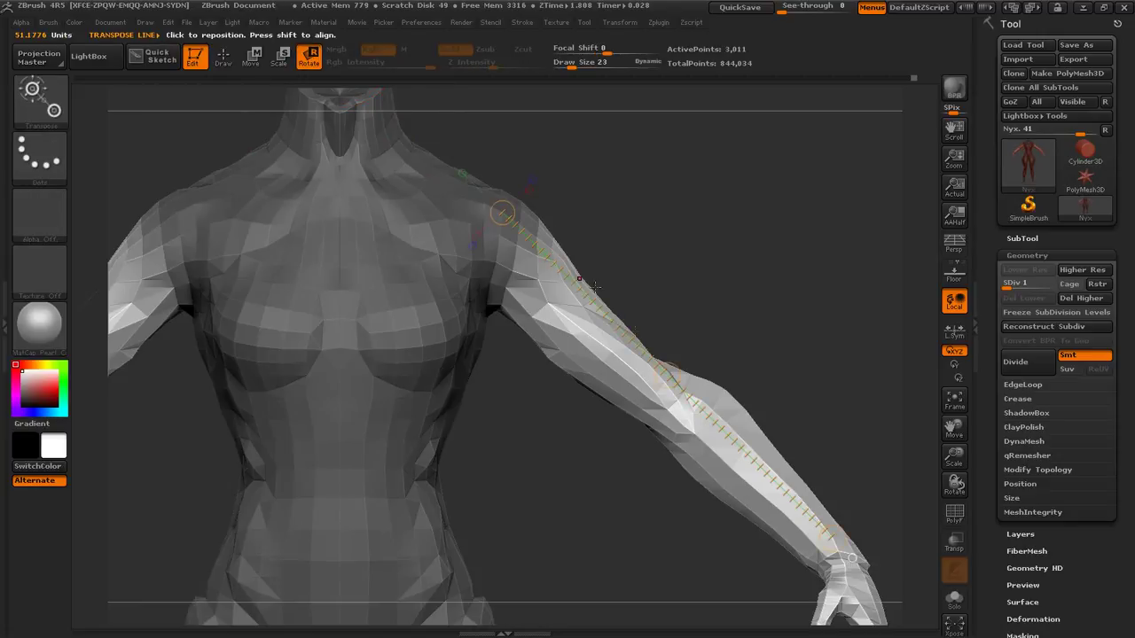
drag(832, 538, 699, 393)
mouse_move(495, 263)
mouse_down()
mouse_move(818, 564)
mouse_move(803, 607)
mouse_move(554, 610)
mouse_move(516, 600)
mouse_move(568, 612)
mouse_move(833, 550)
mouse_move(789, 567)
mouse_move(551, 545)
mouse_up()
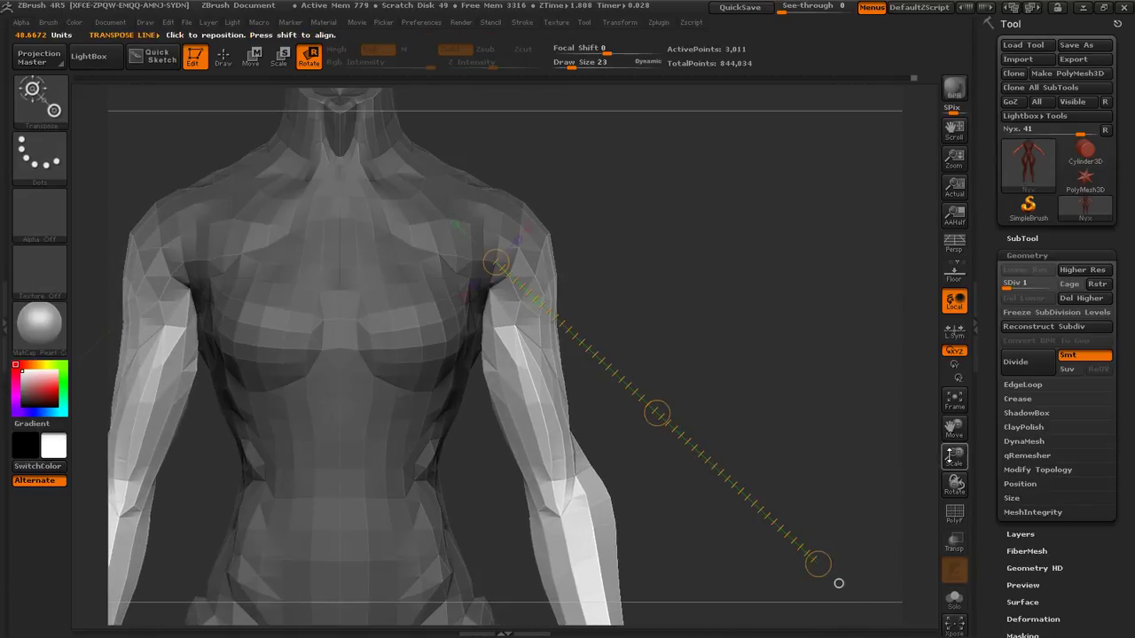
drag(948, 455, 933, 381)
alt+drag(681, 390, 740, 219)
drag(794, 282, 742, 299)
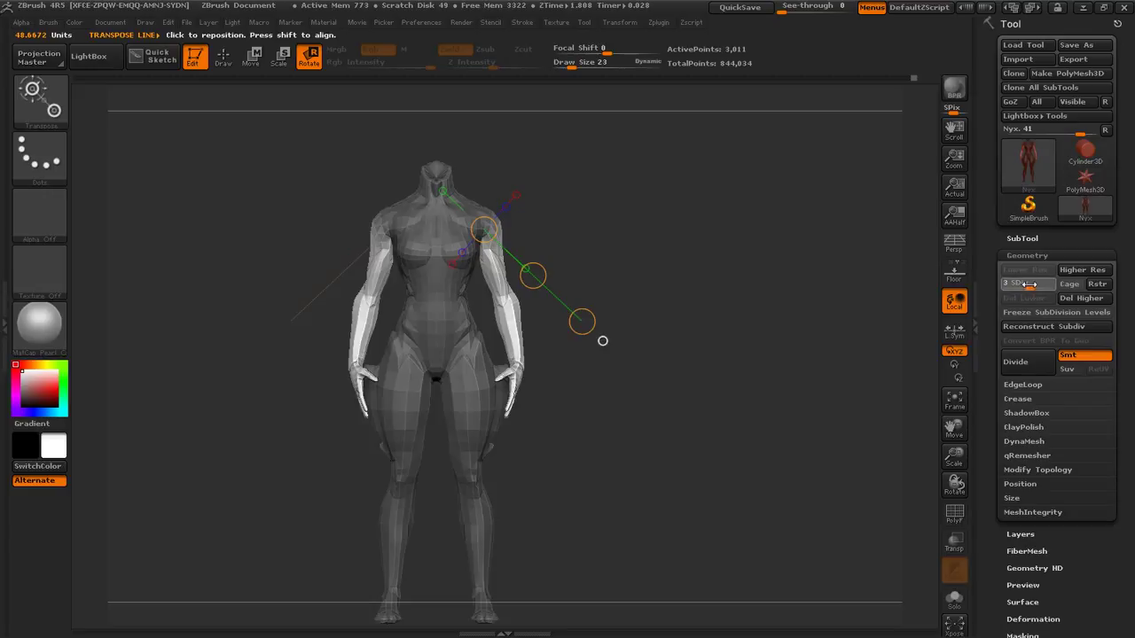
Step: Raise the model to subdivision level 4 and examine the lowered arms, shoulders and hands
drag(954, 456, 952, 541)
alt+drag(857, 111, 836, 474)
drag(800, 384, 862, 212)
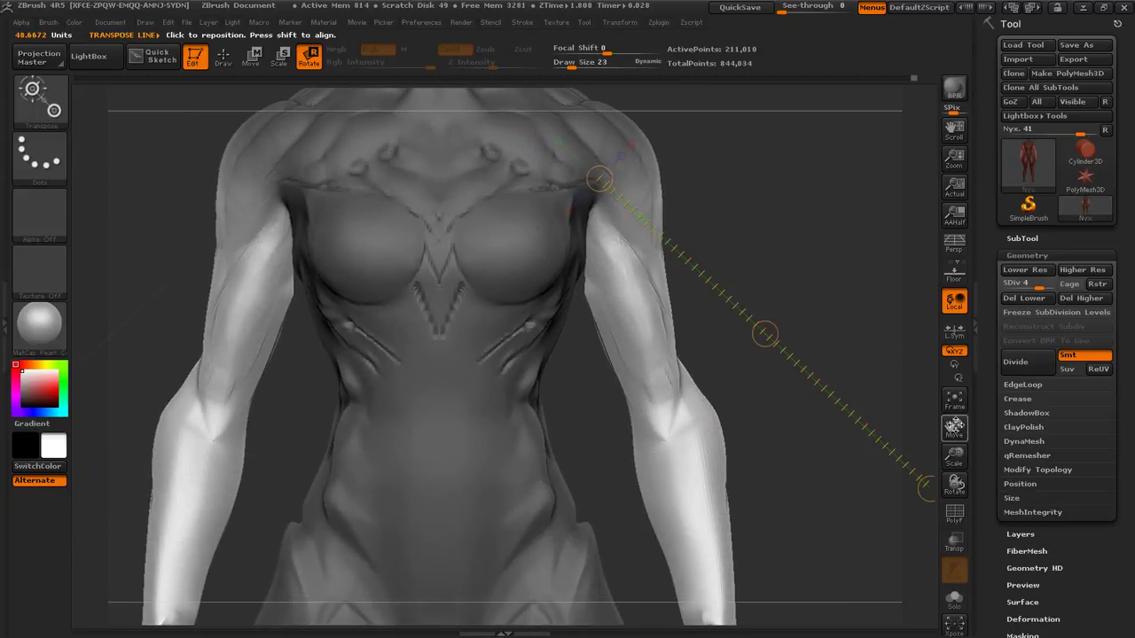
drag(952, 454, 927, 377)
alt+drag(749, 383, 746, 294)
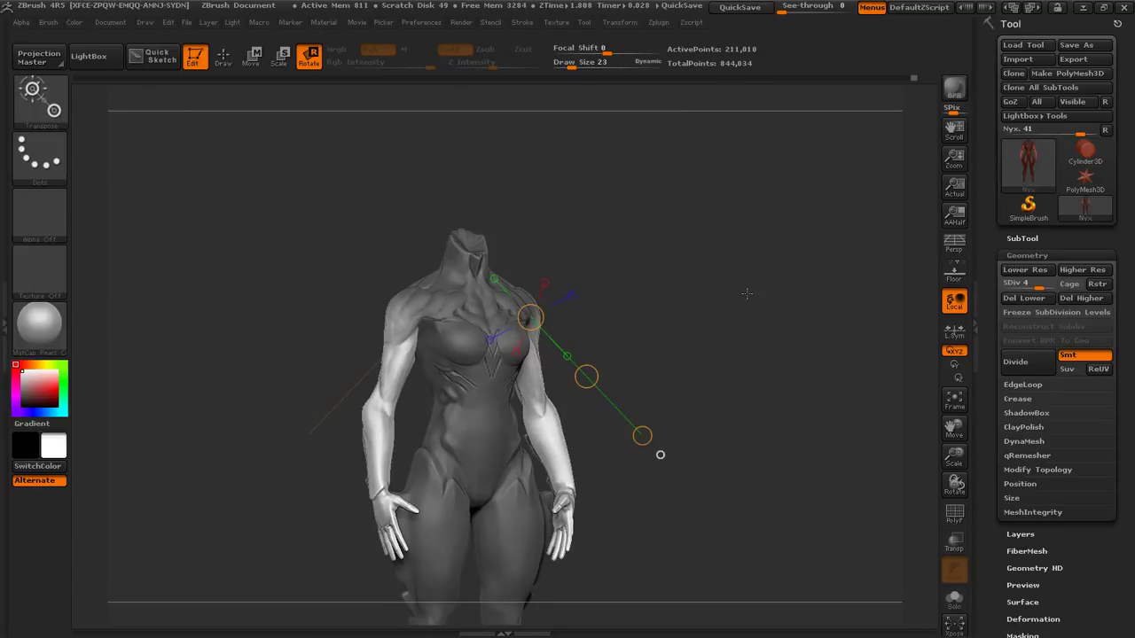
drag(955, 457, 853, 431)
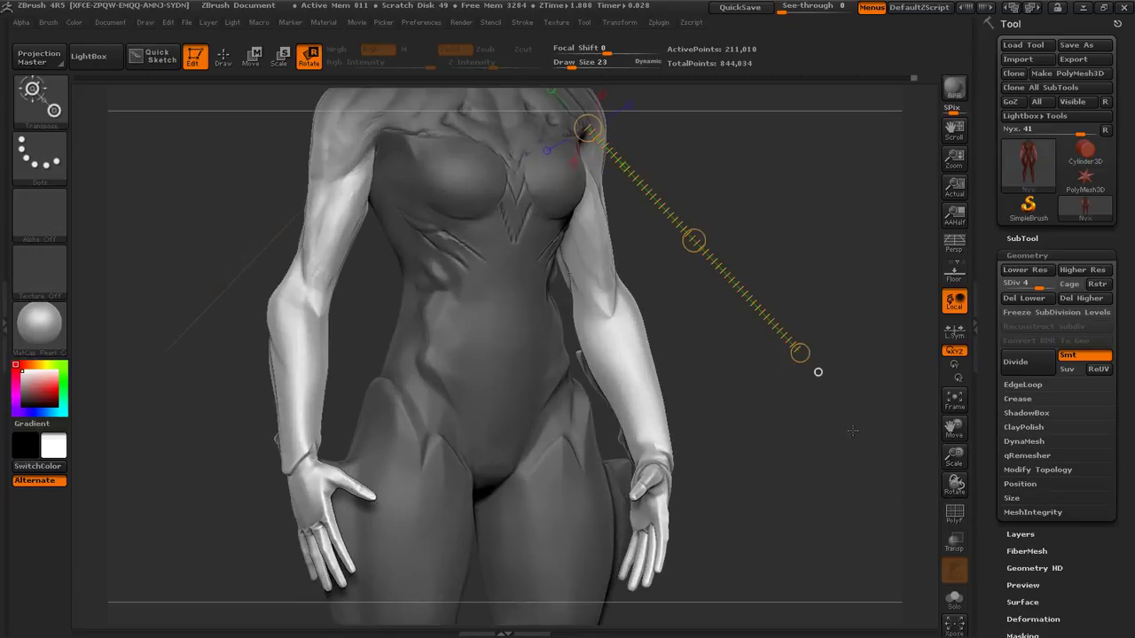
alt+drag(854, 196, 860, 406)
drag(954, 457, 947, 523)
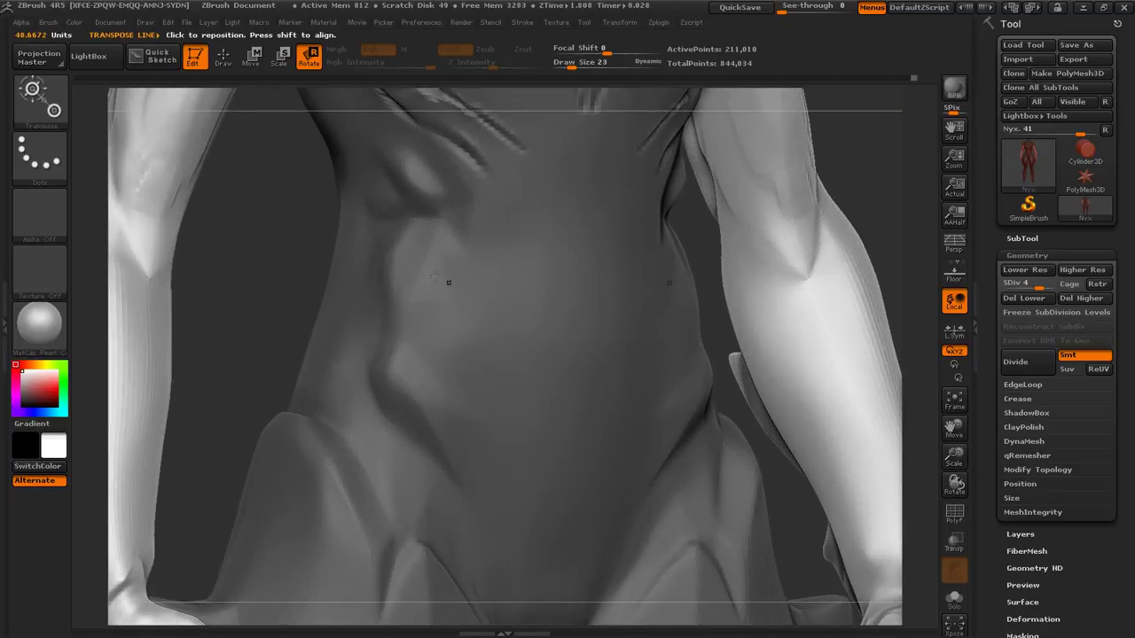
alt+drag(288, 269, 488, 603)
Step: Switch to drawing mode and inspect the armpit deformation up close, followed by the whole figure from behind
click(223, 59)
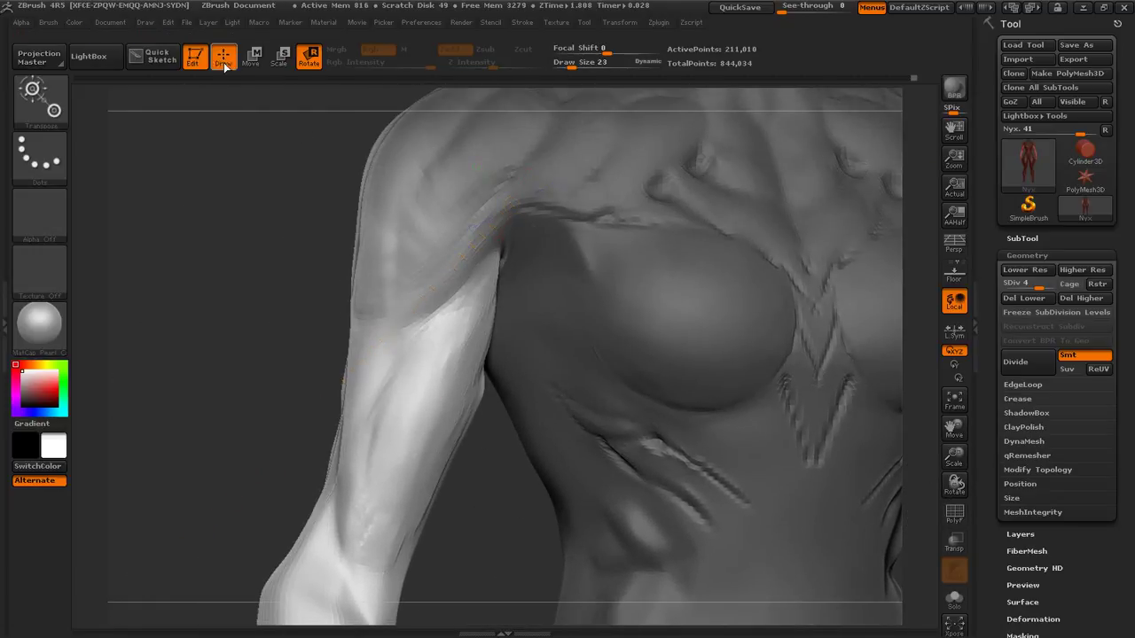
drag(292, 247, 218, 259)
drag(218, 341, 329, 344)
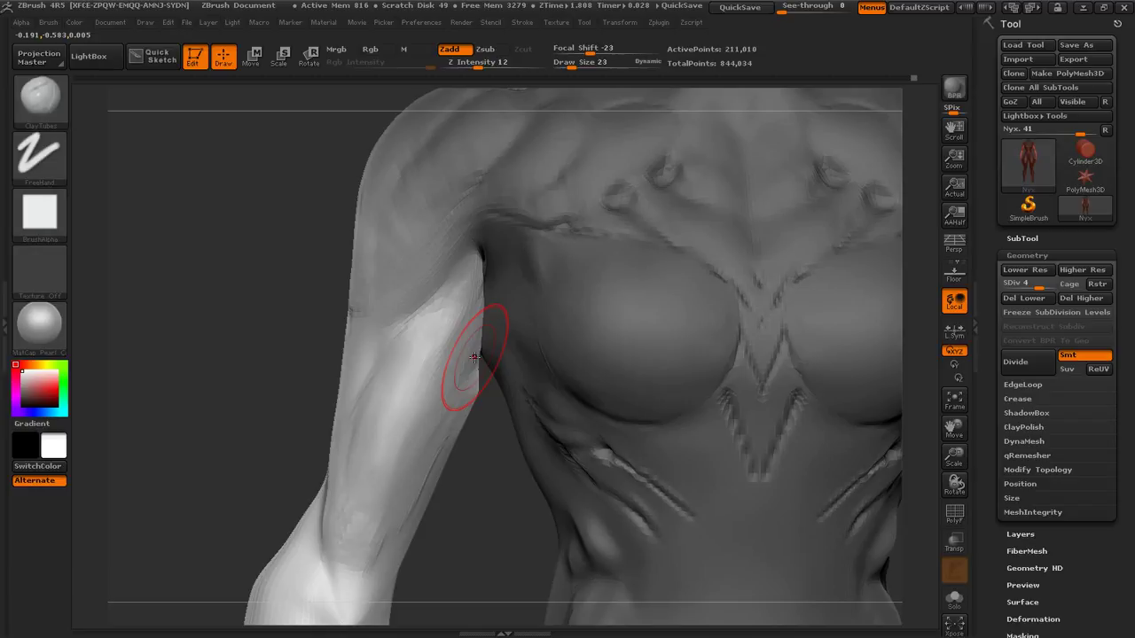
drag(956, 453, 918, 408)
alt+drag(878, 394, 829, 252)
click(957, 398)
drag(835, 410, 783, 331)
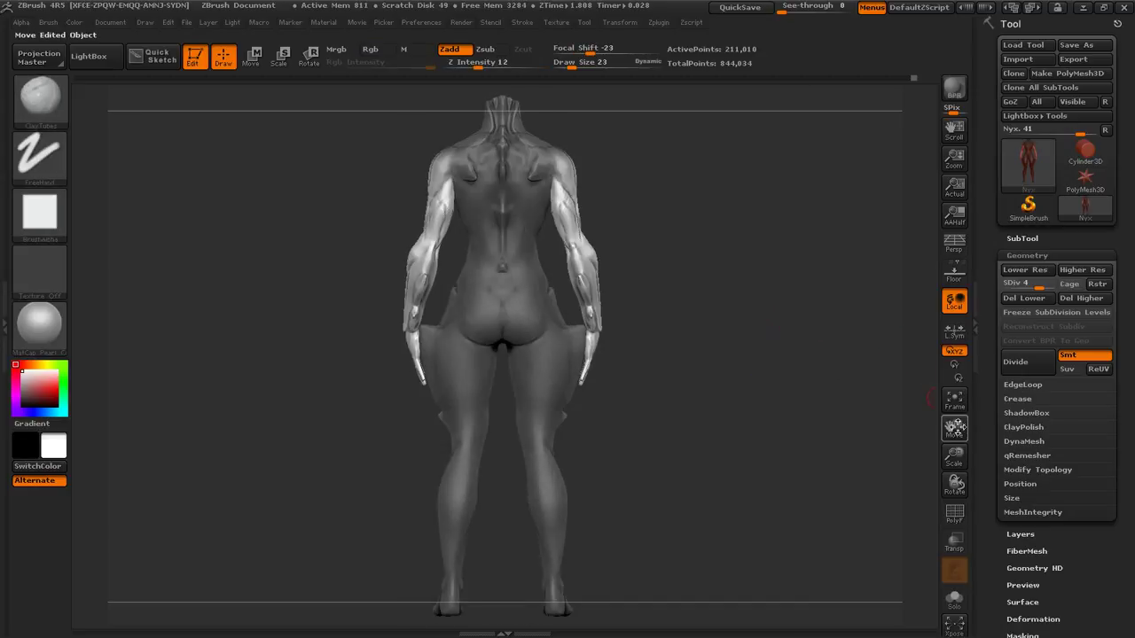
Step: Return the model to subdivision level 1 and clear the mask from the whole figure
drag(955, 455, 990, 347)
drag(1024, 283, 993, 283)
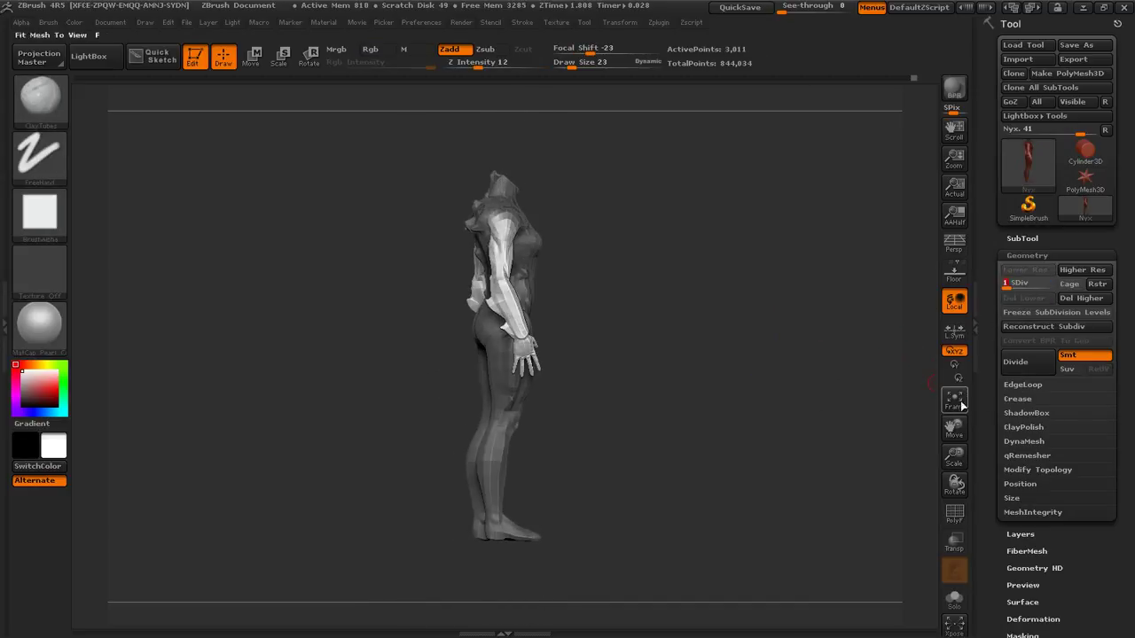
drag(955, 454, 877, 511)
mouse_move(750, 360)
mouse_down()
mouse_move(619, 341)
mouse_move(702, 340)
mouse_up()
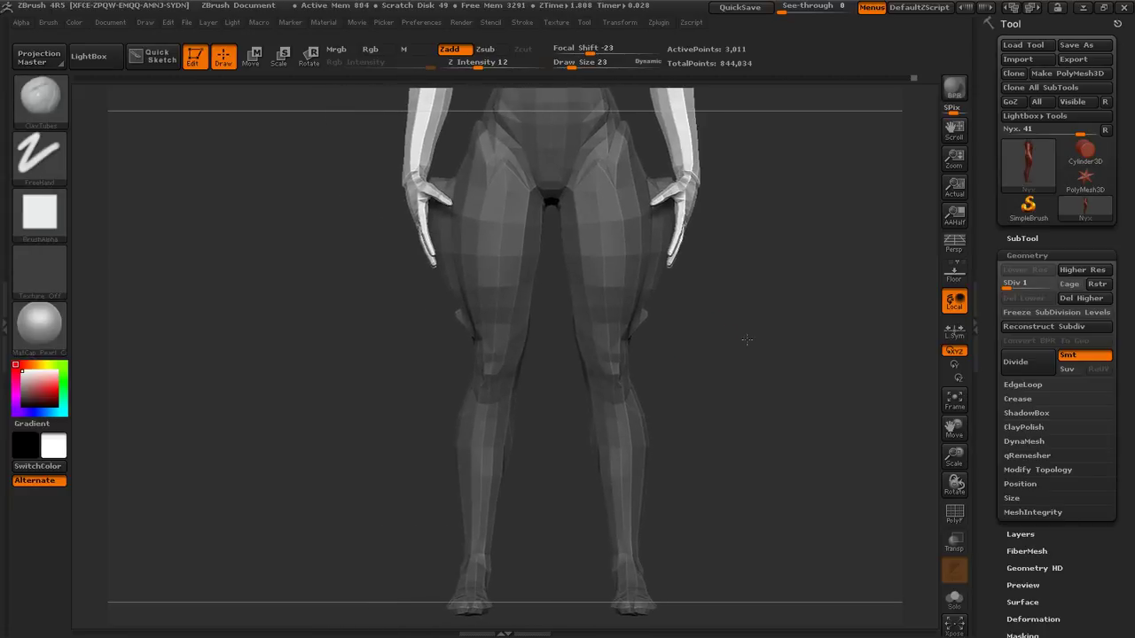
key(ctrl)
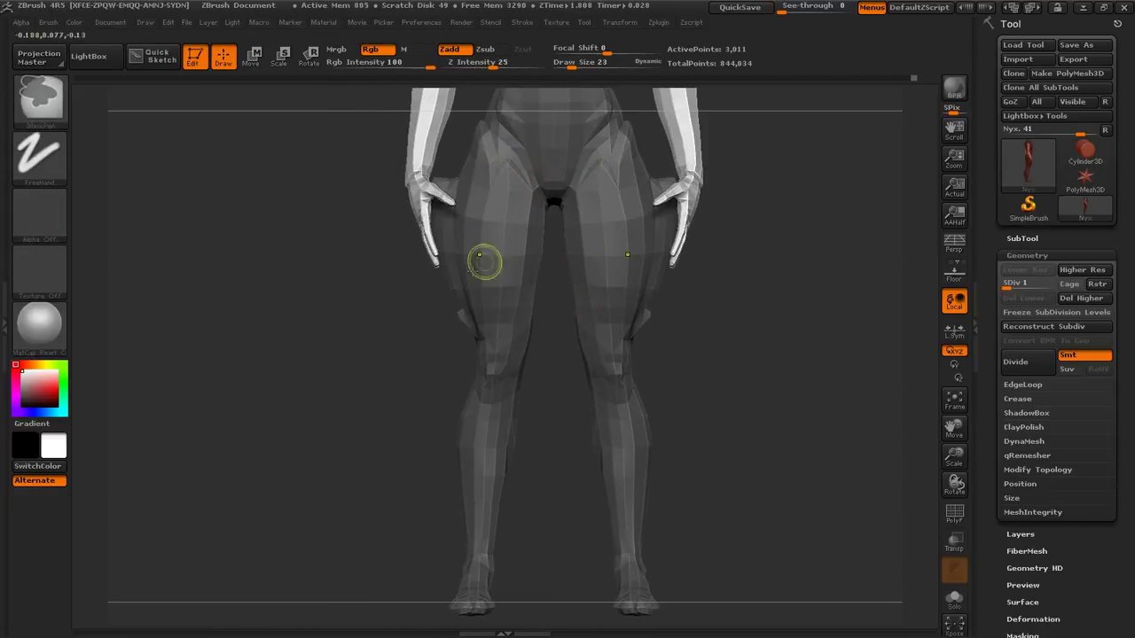
key(ctrl)
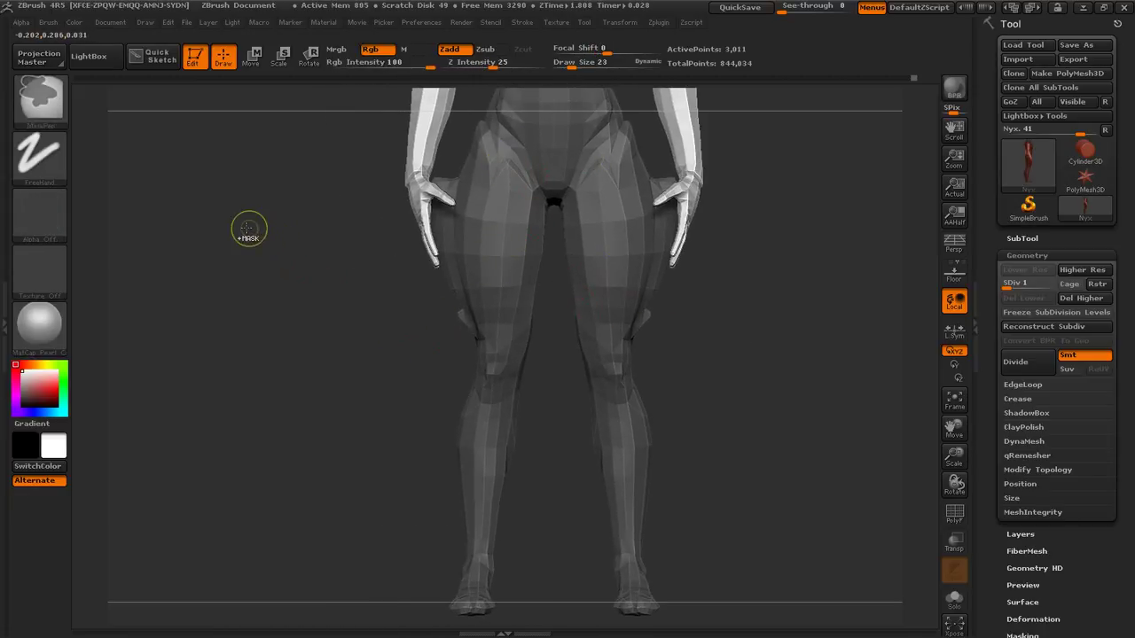
ctrl+drag(233, 221, 277, 390)
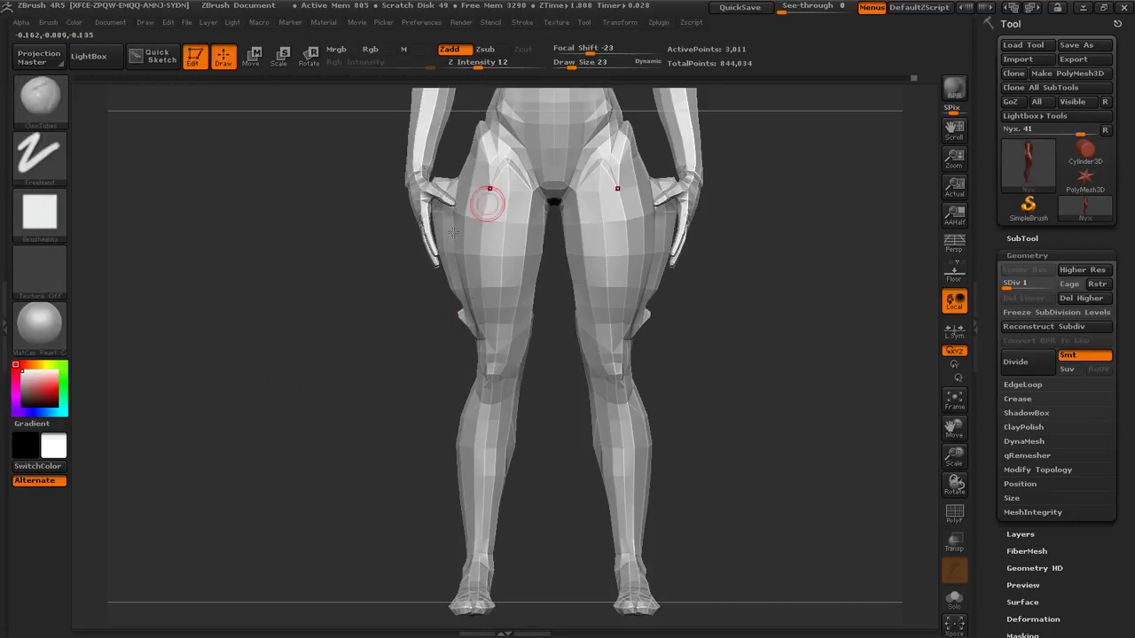
Step: Use the Rotate transpose tool to create a topological mask above the legs by dragging from the hip down the thigh
mouse_move(799, 222)
alt+mouse_down()
mouse_move(784, 275)
mouse_move(790, 423)
mouse_move(809, 190)
alt+mouse_up()
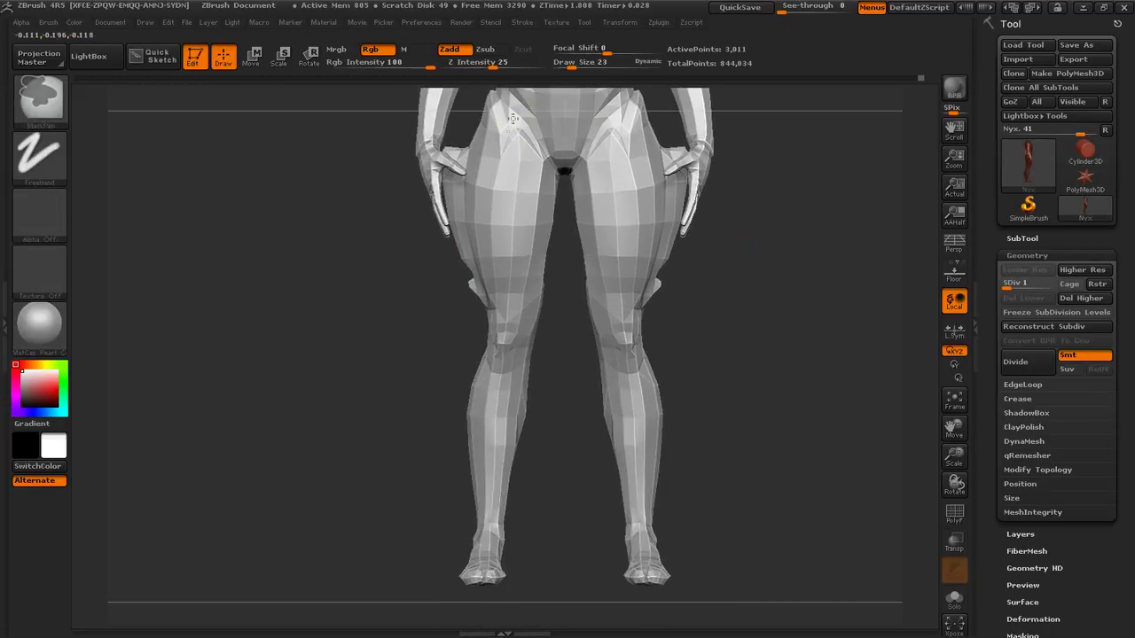
shift+drag(622, 137, 620, 172)
key(r)
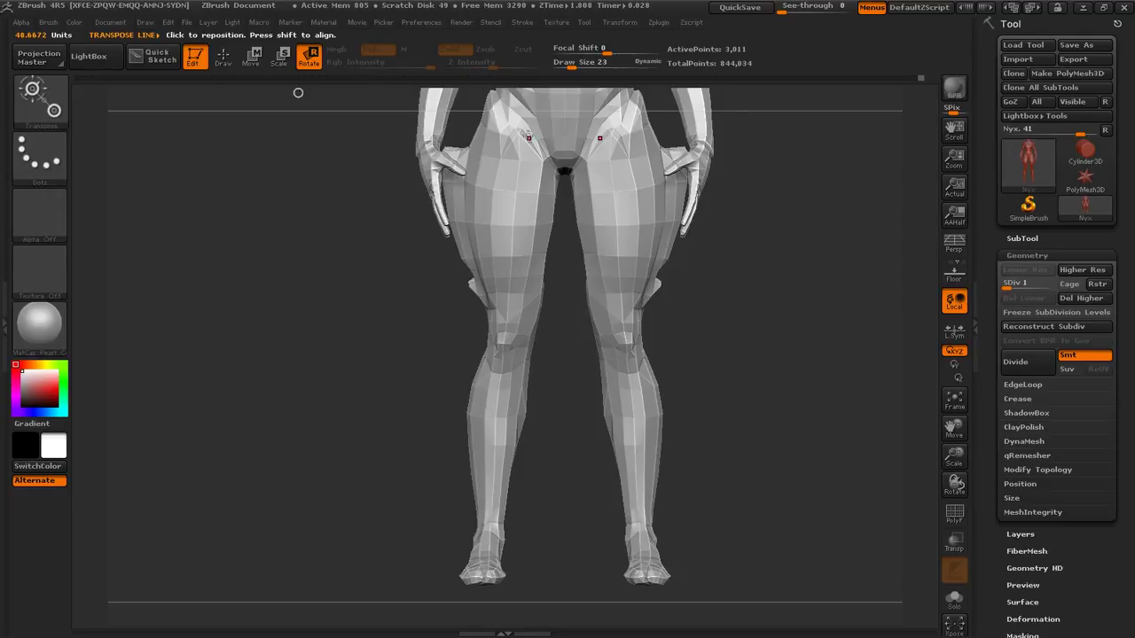
ctrl+drag(519, 117, 494, 303)
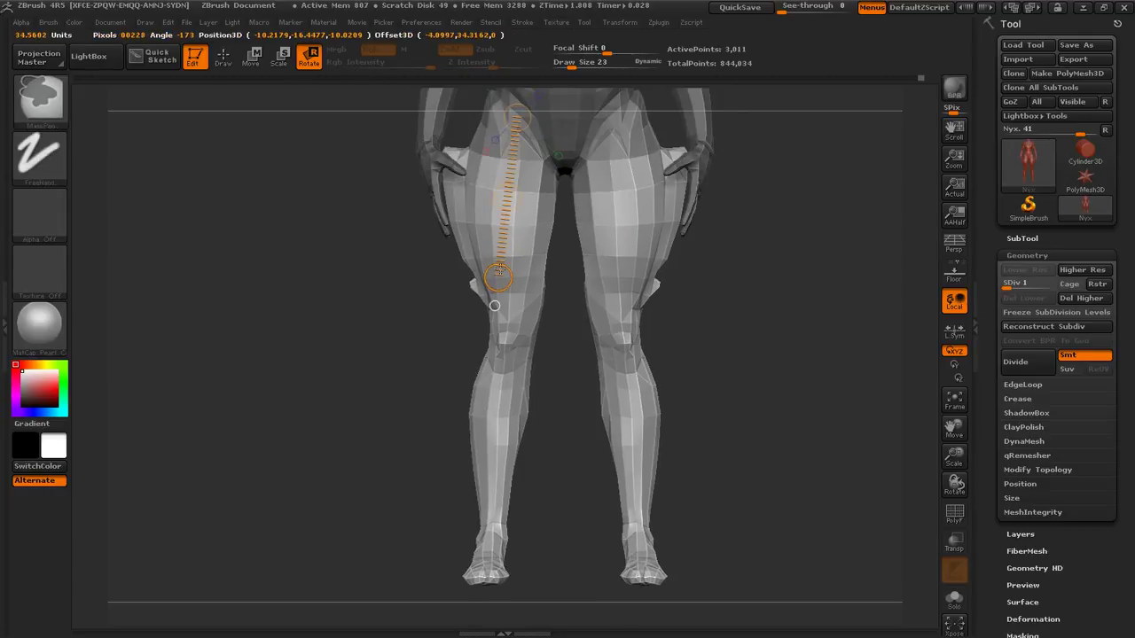
alt+drag(781, 304, 412, 133)
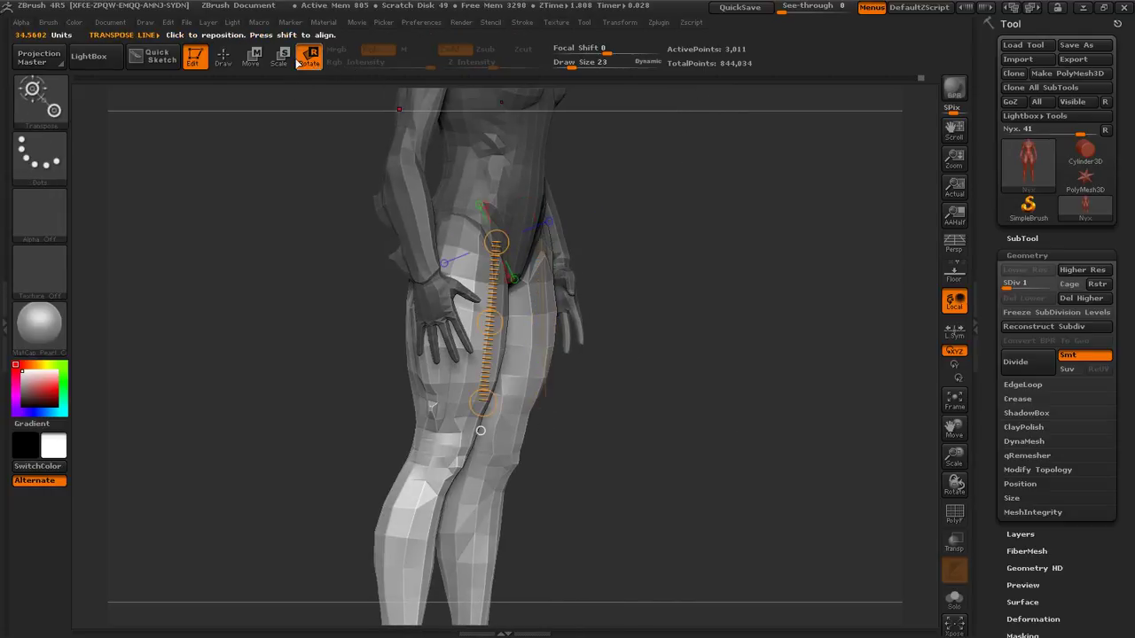
Step: Draw a transpose line from the hip down to the lower leg and try rotating the legs forward at the hips
alt+drag(739, 308, 800, 159)
drag(520, 100, 487, 444)
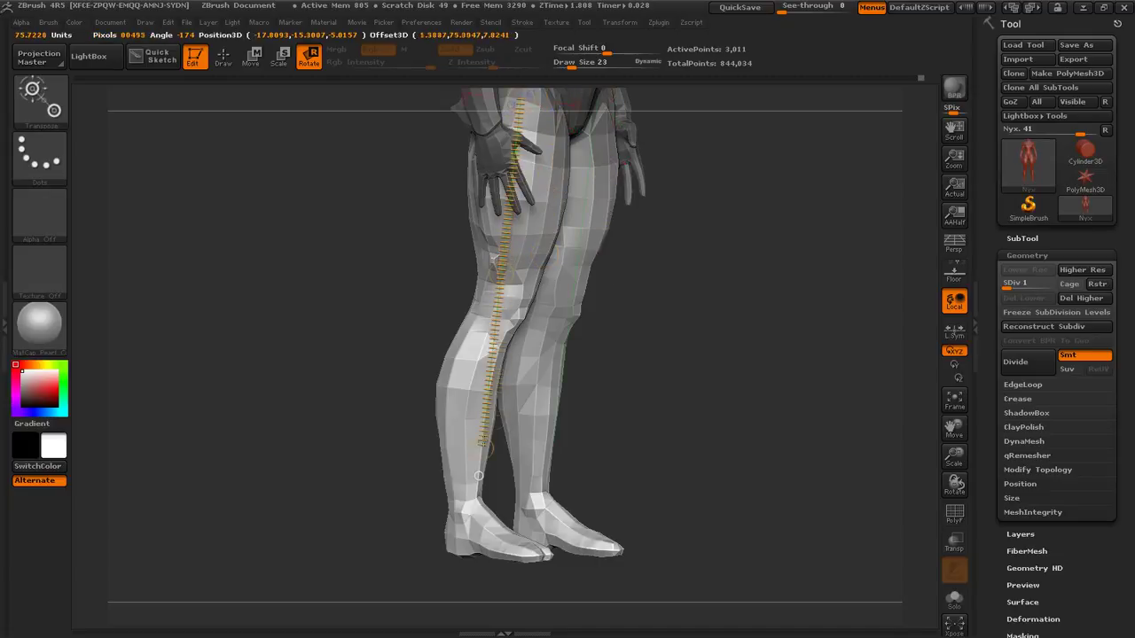
drag(652, 377, 709, 379)
drag(484, 451, 786, 252)
alt+drag(804, 133, 754, 363)
drag(726, 318, 645, 321)
drag(952, 457, 715, 369)
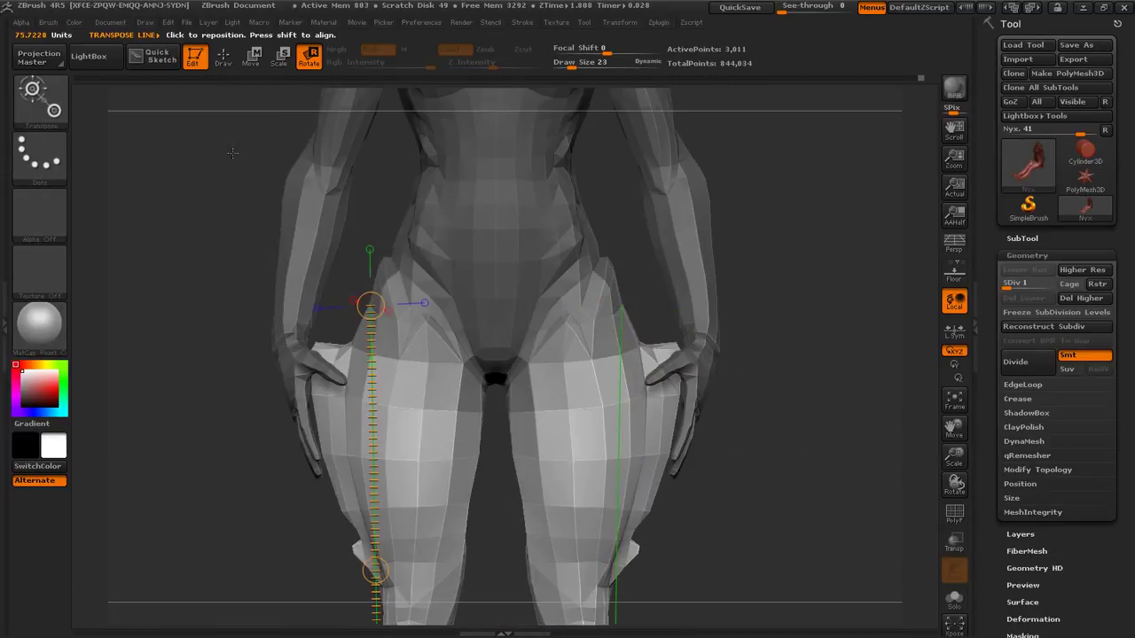
Step: Switch to drawing mode and set the brush draw size to 49
click(223, 63)
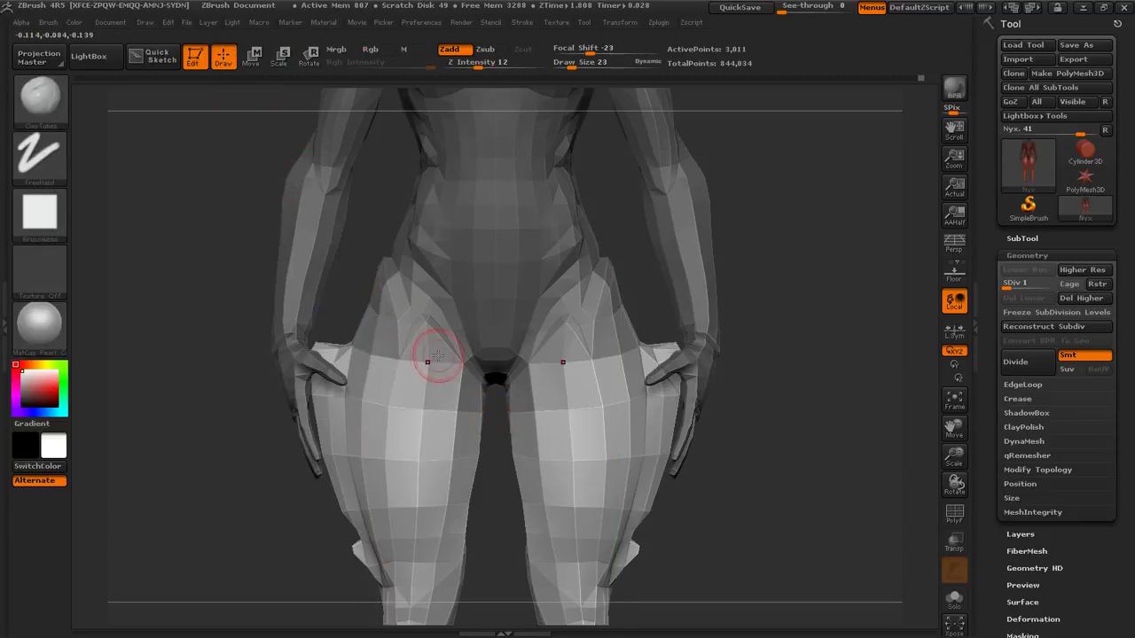
key(space)
drag(427, 356, 404, 328)
key(space)
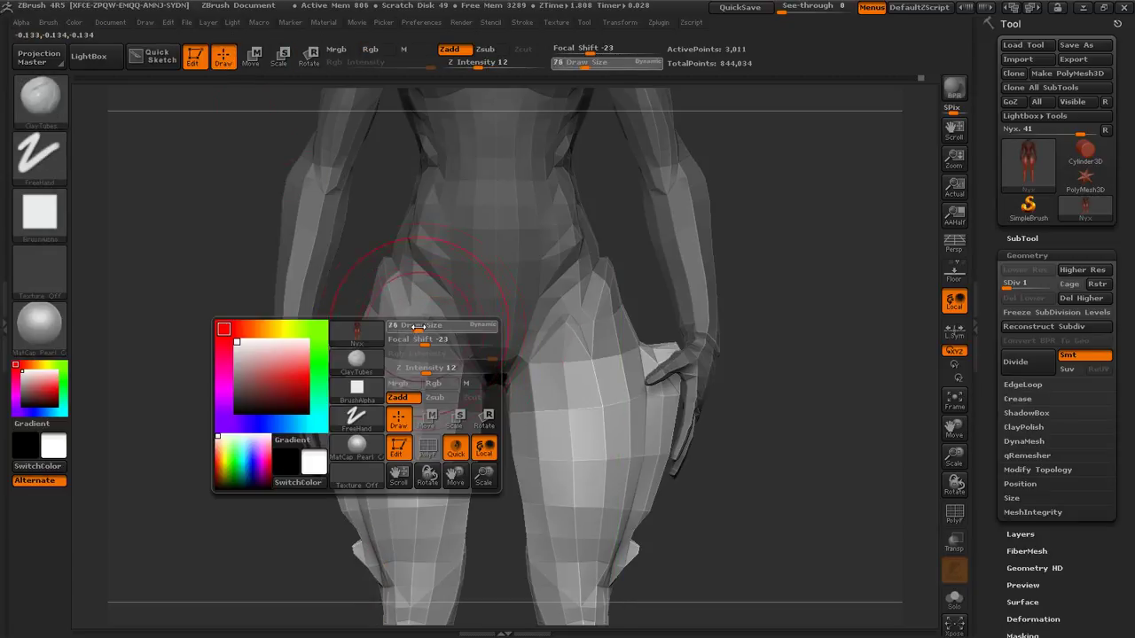
drag(736, 289, 488, 319)
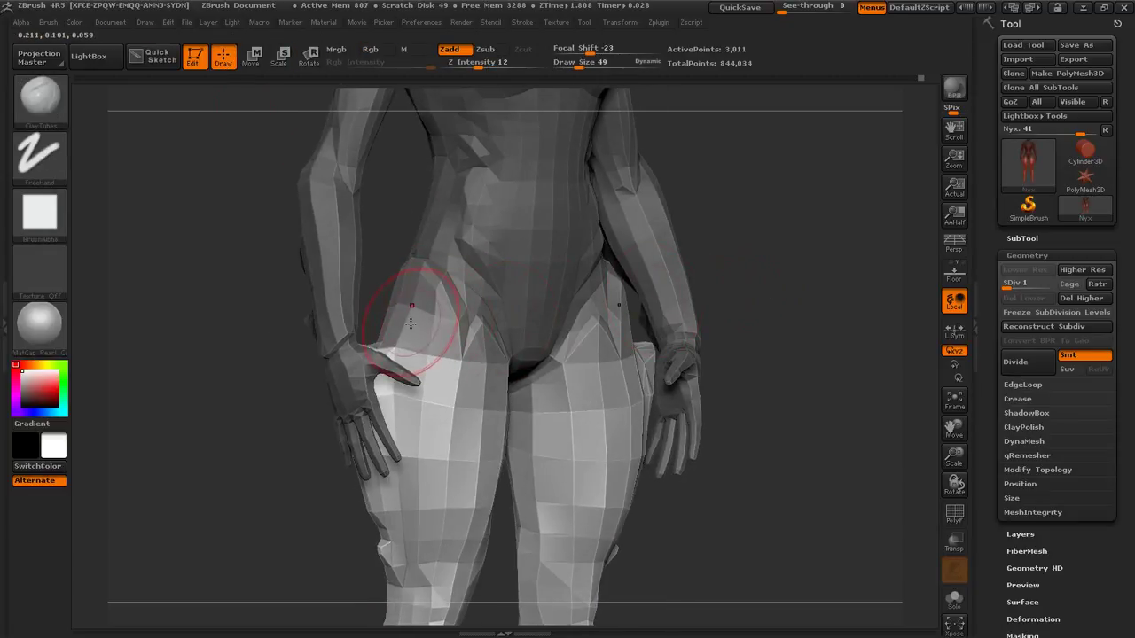
Step: Erase the mask over the upper thighs and hips and check the mask edge from the front
key(ctrl)
mouse_move(408, 316)
ctrl+alt+mouse_down()
mouse_move(422, 321)
mouse_move(454, 391)
ctrl+alt+mouse_up()
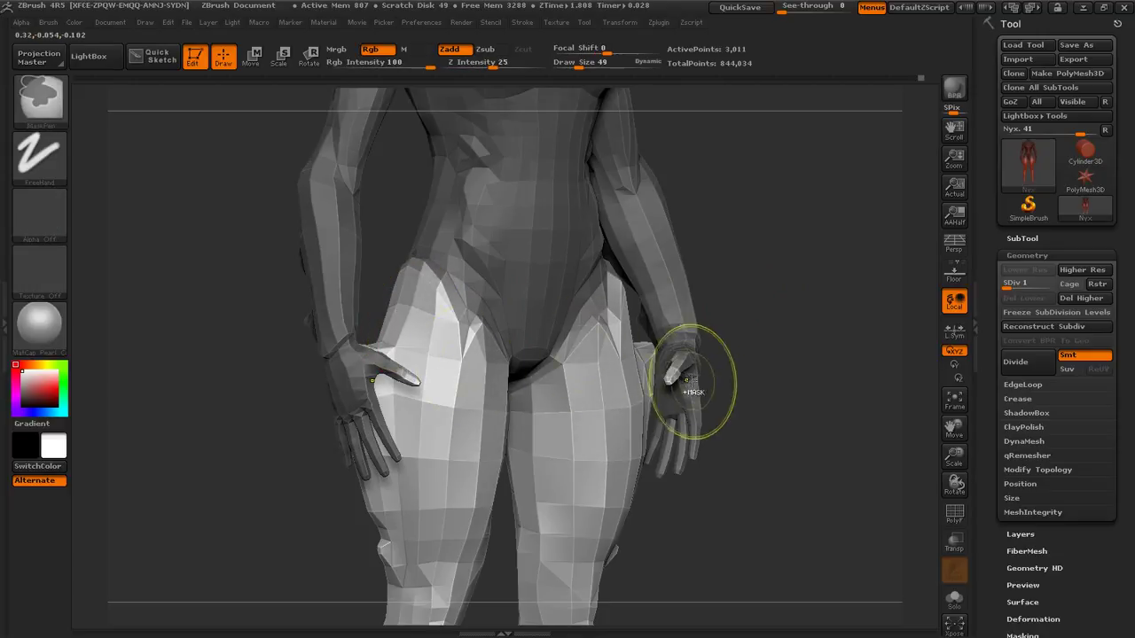
drag(674, 377, 724, 350)
Step: Undo the leg and hip mask changes back to the mask that leaves only the arms free
key(ctrl+z)
key(ctrl+z)
key(ctrl+z)
key(ctrl+z)
key(ctrl+z)
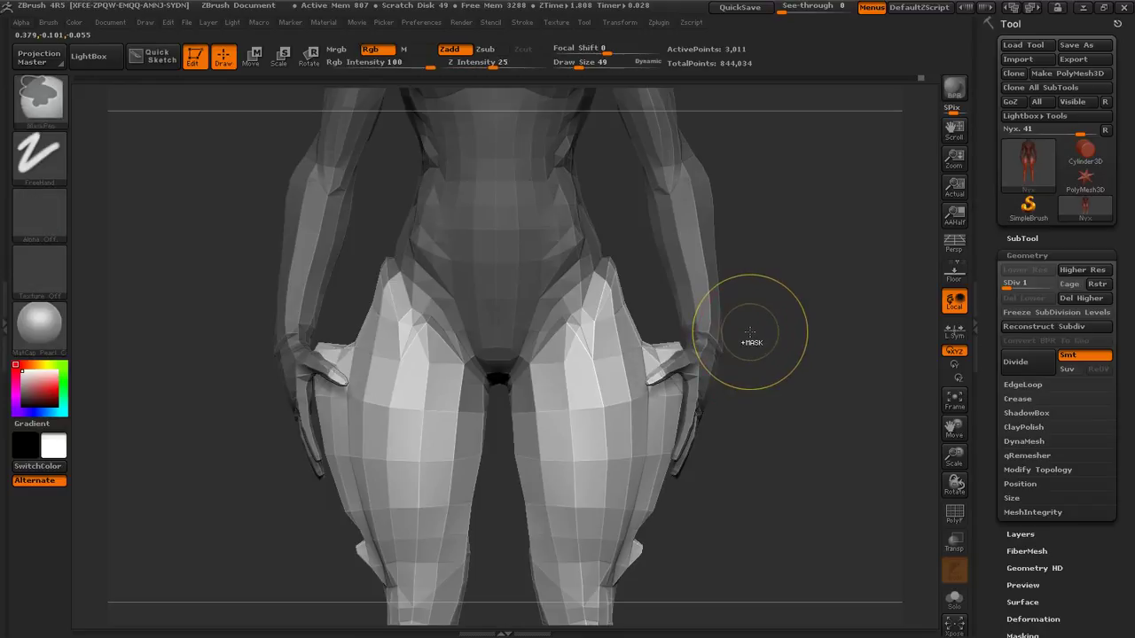
ctrl+click(741, 340)
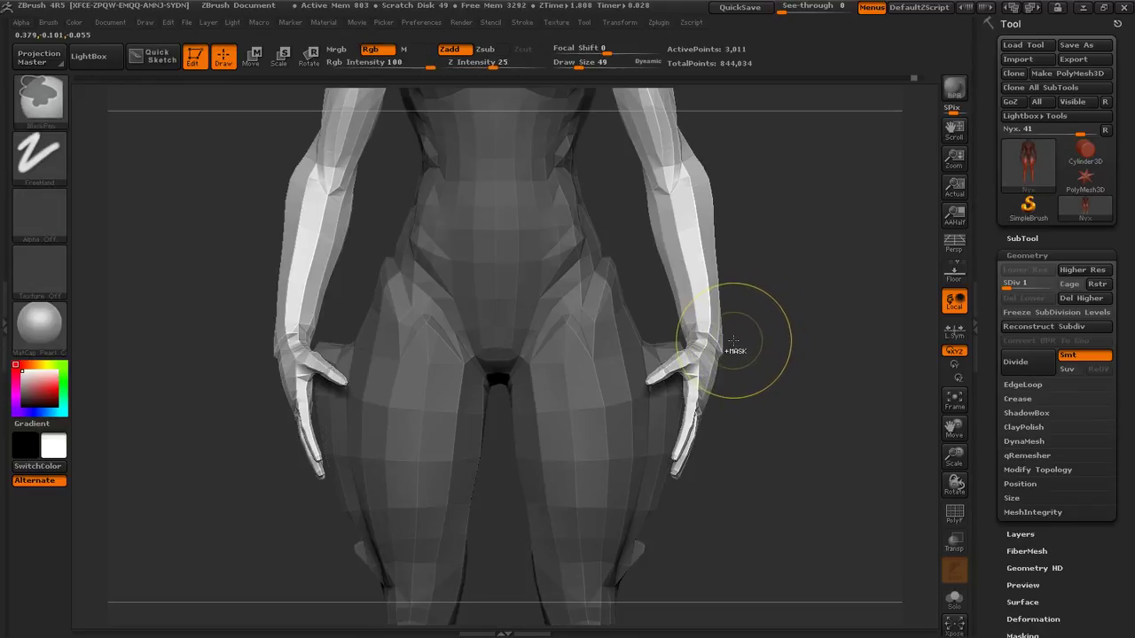
Step: Paint a mask over the upper arms down to the elbows, leaving only the forearms and hands free
drag(798, 355, 712, 355)
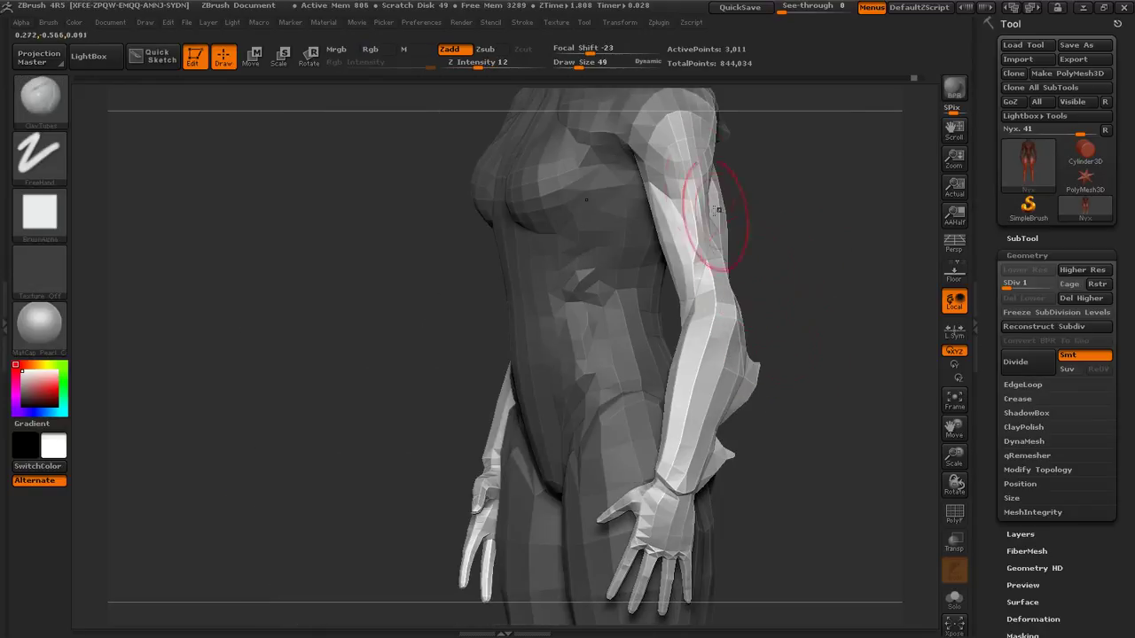
ctrl+drag(645, 131, 707, 264)
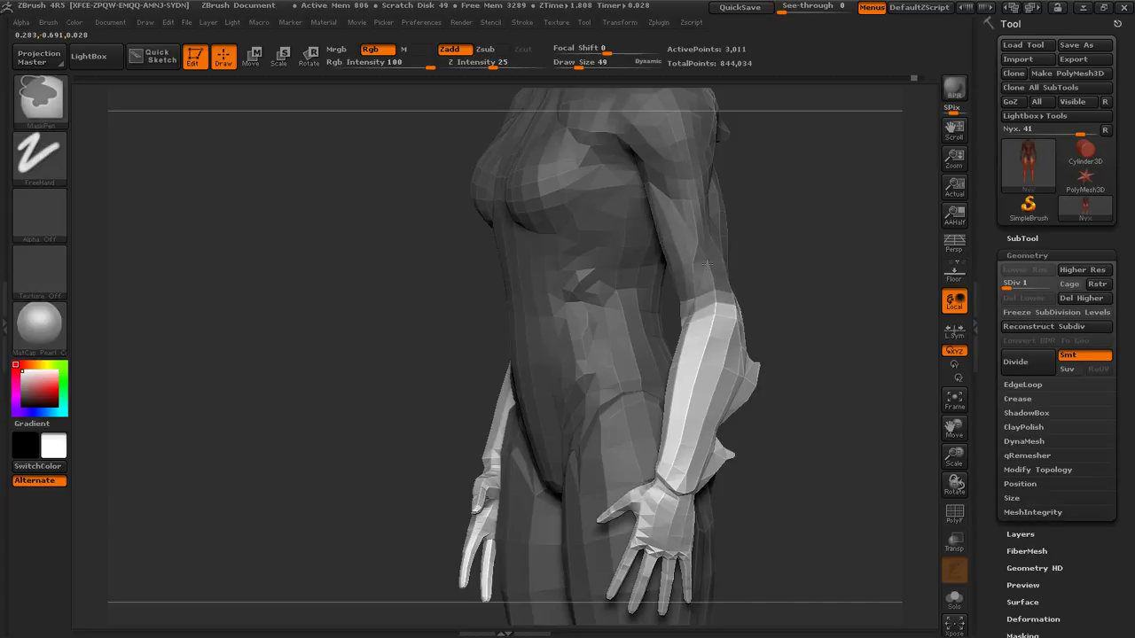
click(317, 57)
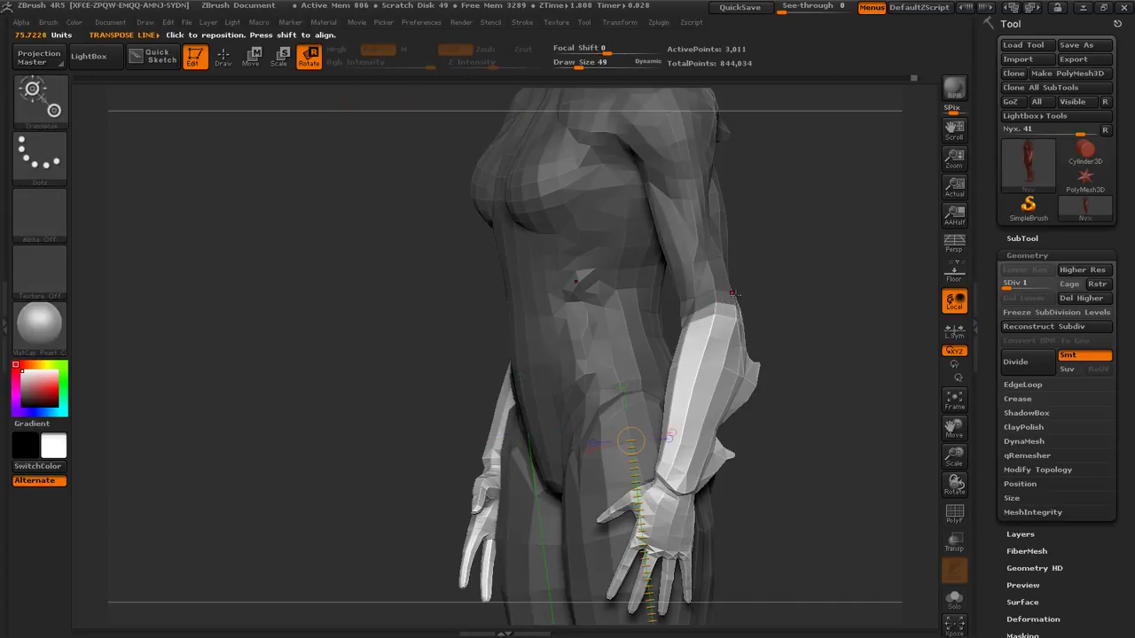
mouse_move(792, 294)
mouse_down()
mouse_move(756, 295)
mouse_move(741, 312)
mouse_move(667, 500)
mouse_move(619, 472)
mouse_move(549, 233)
mouse_move(681, 501)
mouse_move(670, 500)
mouse_up()
alt+drag(831, 249, 581, 279)
key(q)
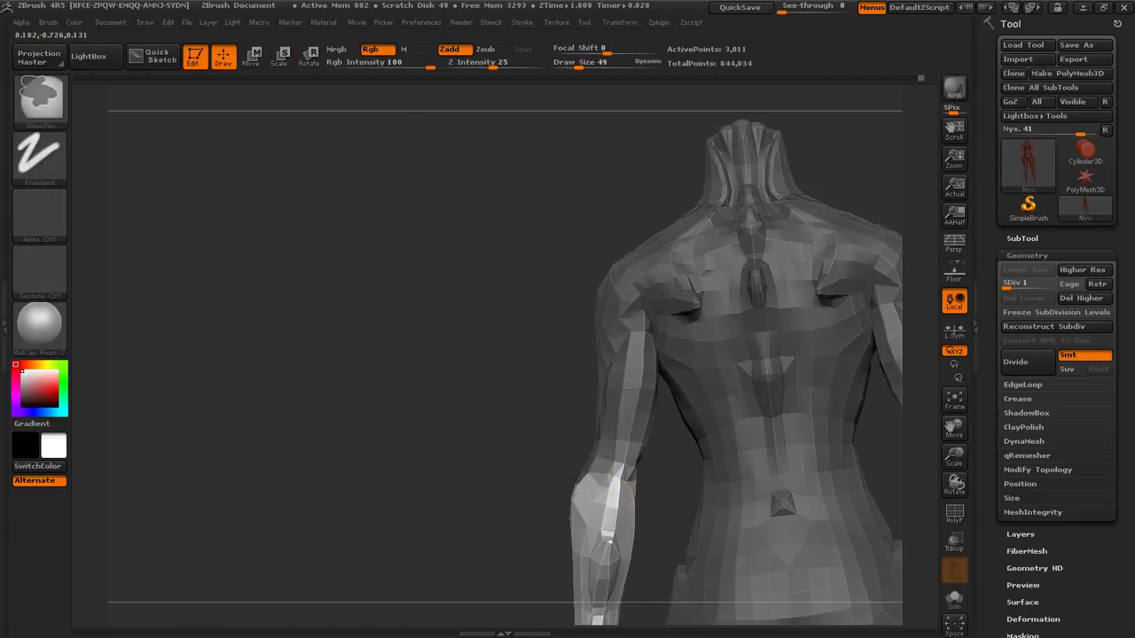
ctrl+click(601, 439)
drag(534, 409, 674, 386)
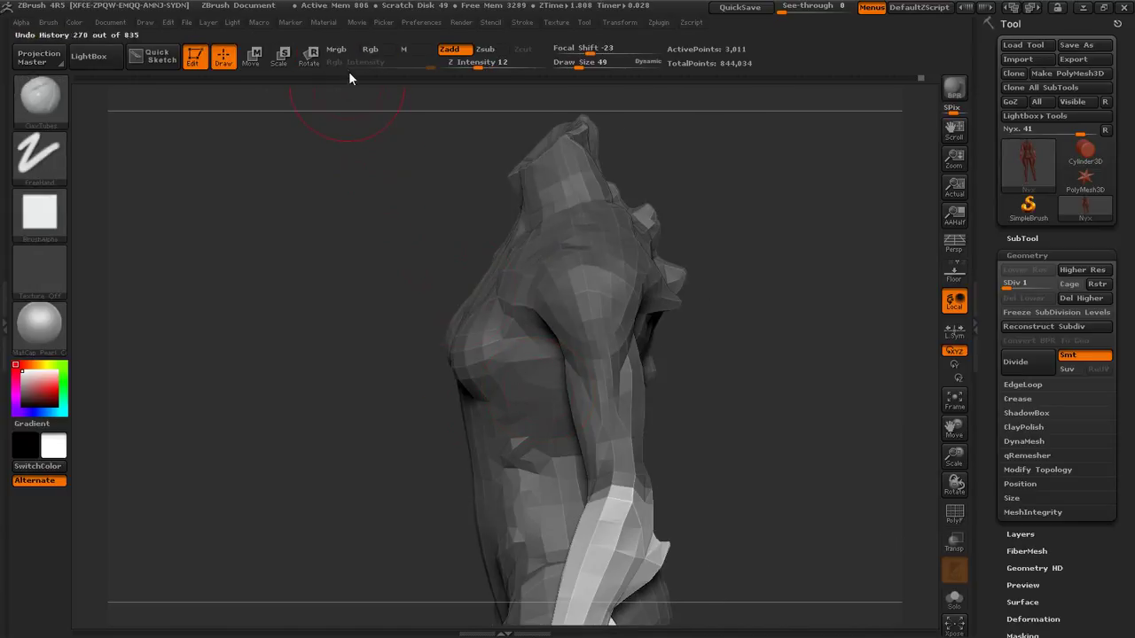
Step: Draw a Rotate transpose line from elbow to wrist, try bending the forearms up to about horizontal, and undo the bend
click(309, 58)
mouse_move(663, 326)
mouse_down()
mouse_move(591, 519)
mouse_move(481, 240)
mouse_move(513, 388)
mouse_move(502, 277)
mouse_up()
alt+drag(803, 215, 789, 380)
mouse_move(789, 380)
mouse_down()
mouse_move(678, 387)
mouse_move(809, 399)
mouse_move(831, 377)
mouse_move(799, 377)
mouse_up()
drag(954, 456, 920, 405)
alt+drag(741, 385, 738, 176)
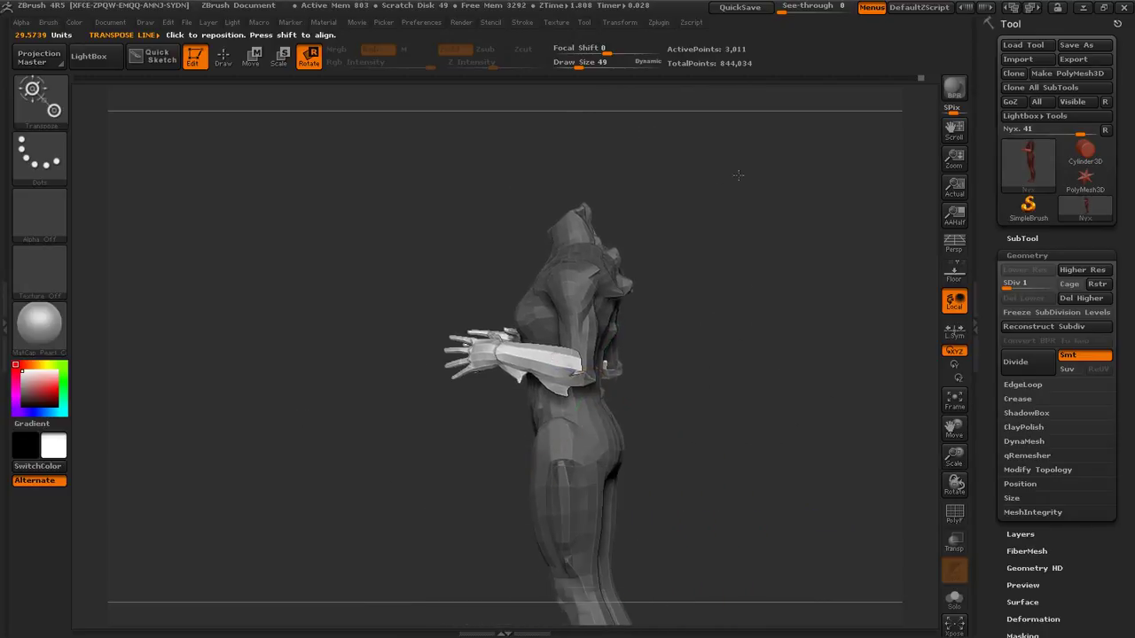
drag(731, 311, 715, 341)
key(ctrl+z)
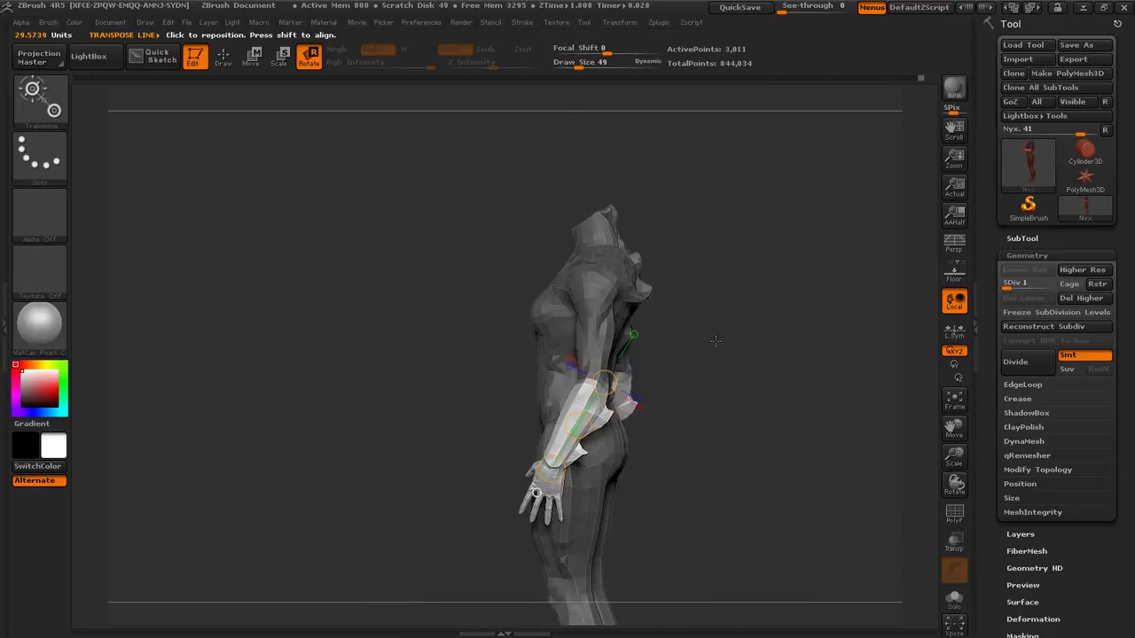
Step: Try bending the forearms upward at the elbows once more, inspect them from the front, and undo the rotation
drag(537, 493, 504, 342)
drag(683, 339, 826, 357)
key(ctrl+z)
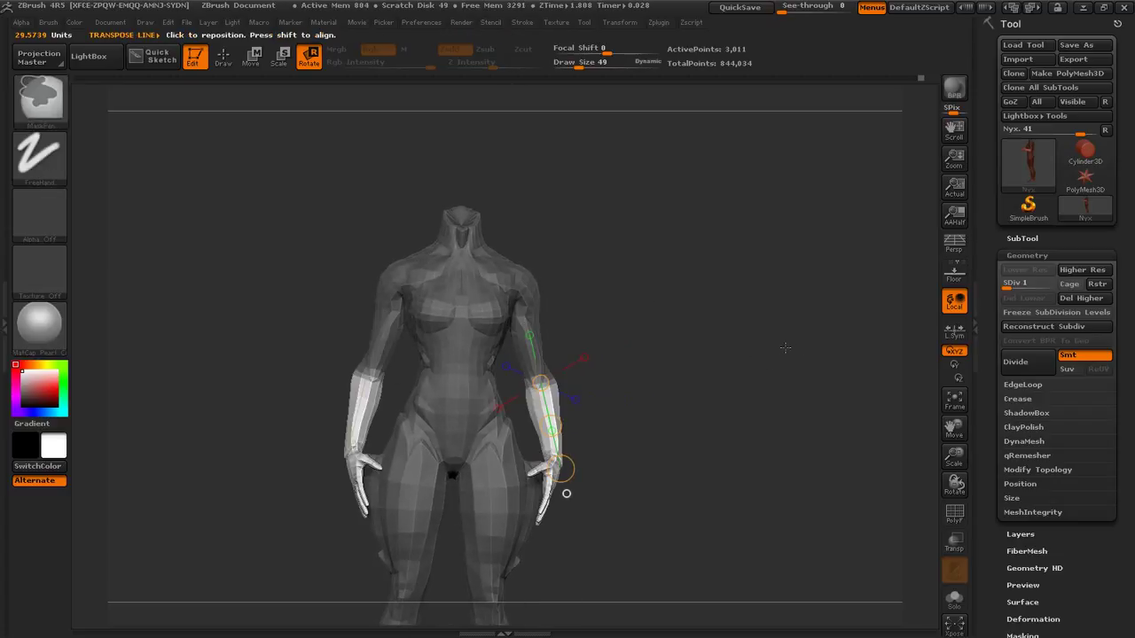
alt+drag(768, 395, 743, 405)
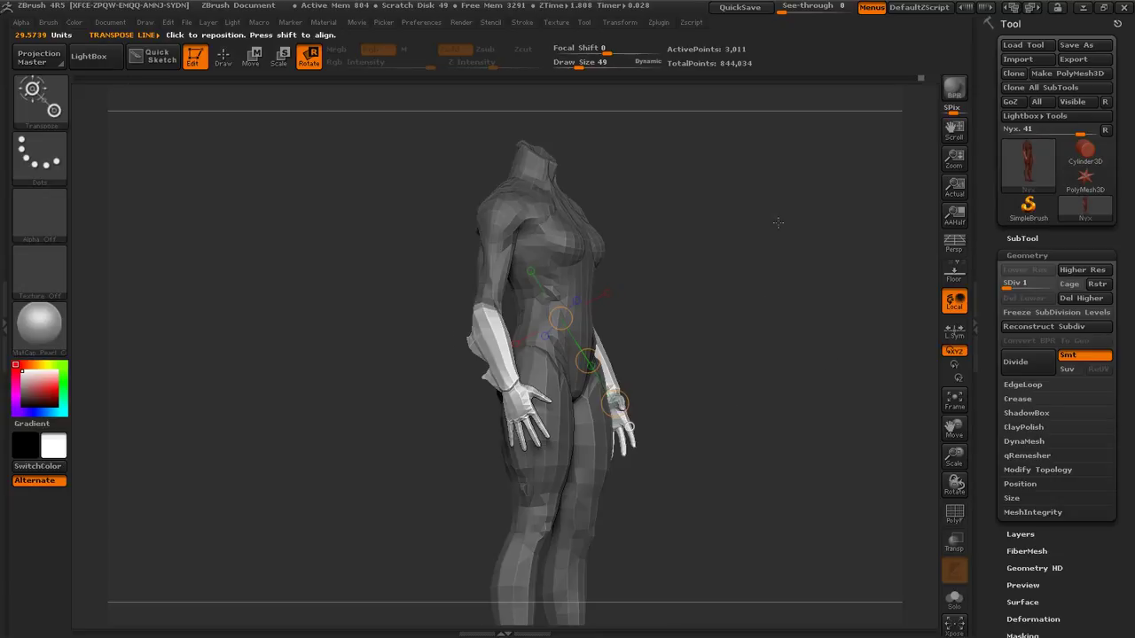
Step: Switch to the Move transpose tool and try shifting the forearms outward with the line's middle handle
shift+drag(778, 223, 750, 223)
click(252, 58)
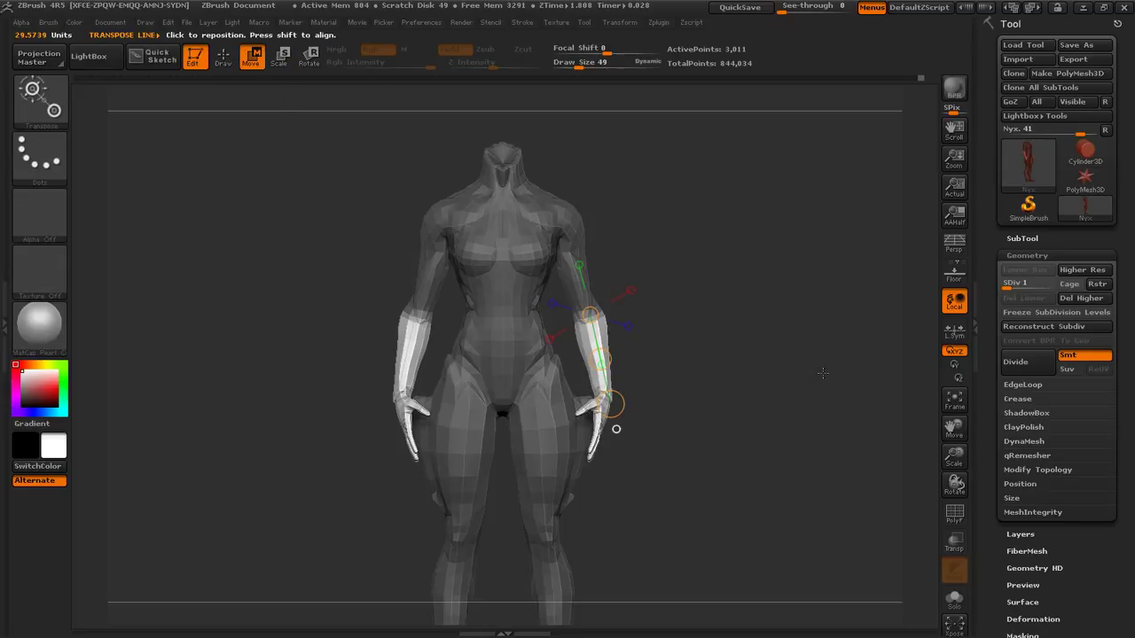
drag(952, 451, 953, 479)
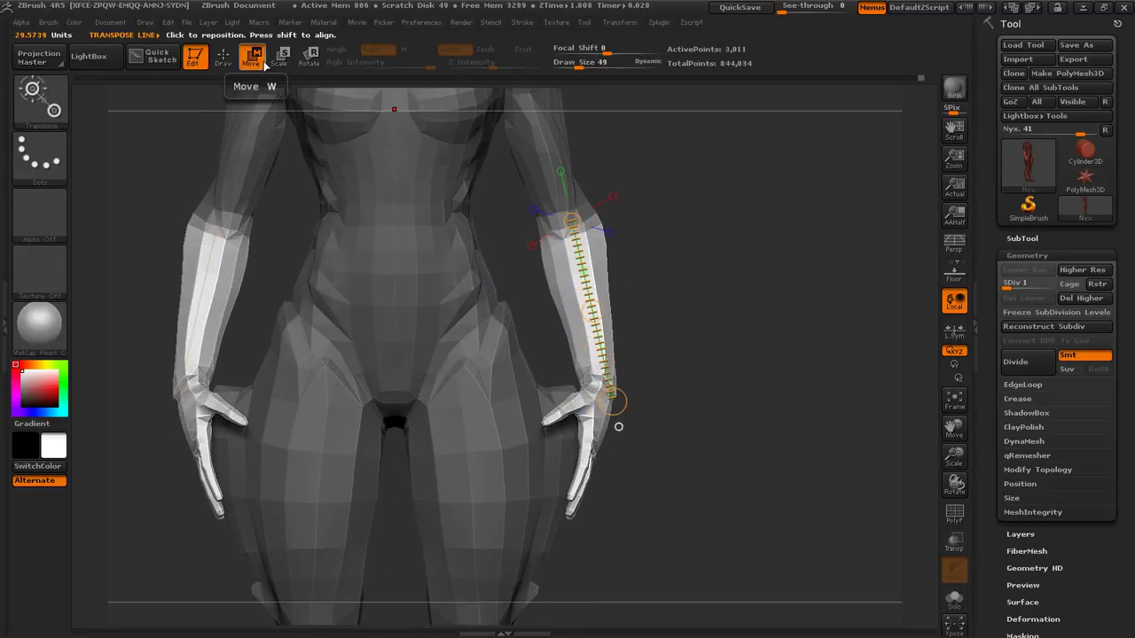
drag(715, 270, 672, 267)
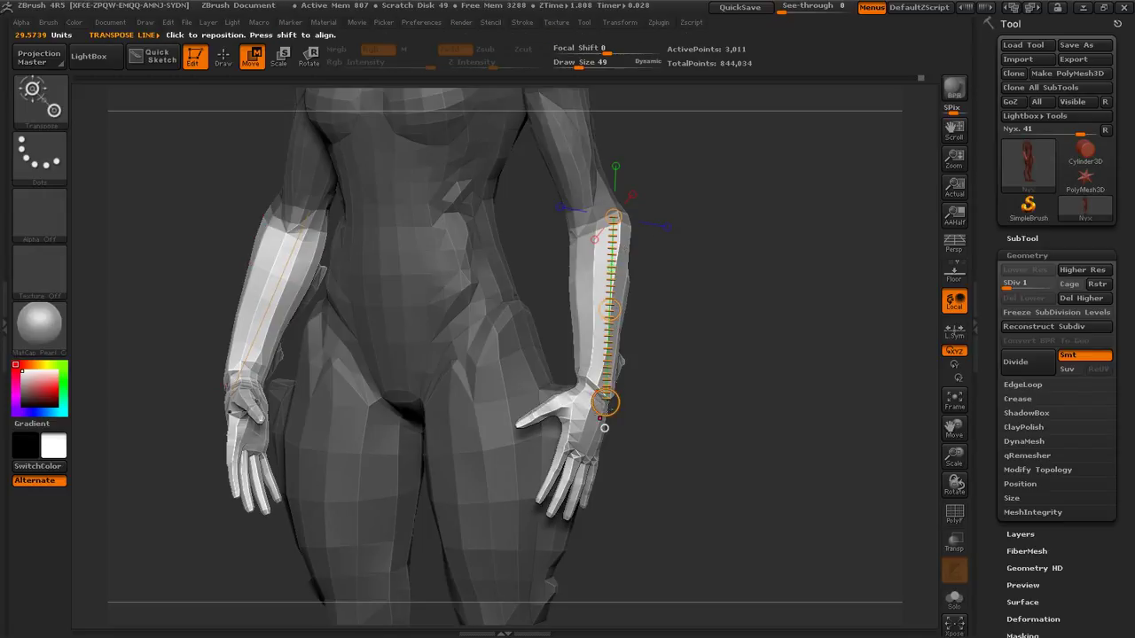
drag(612, 310, 674, 303)
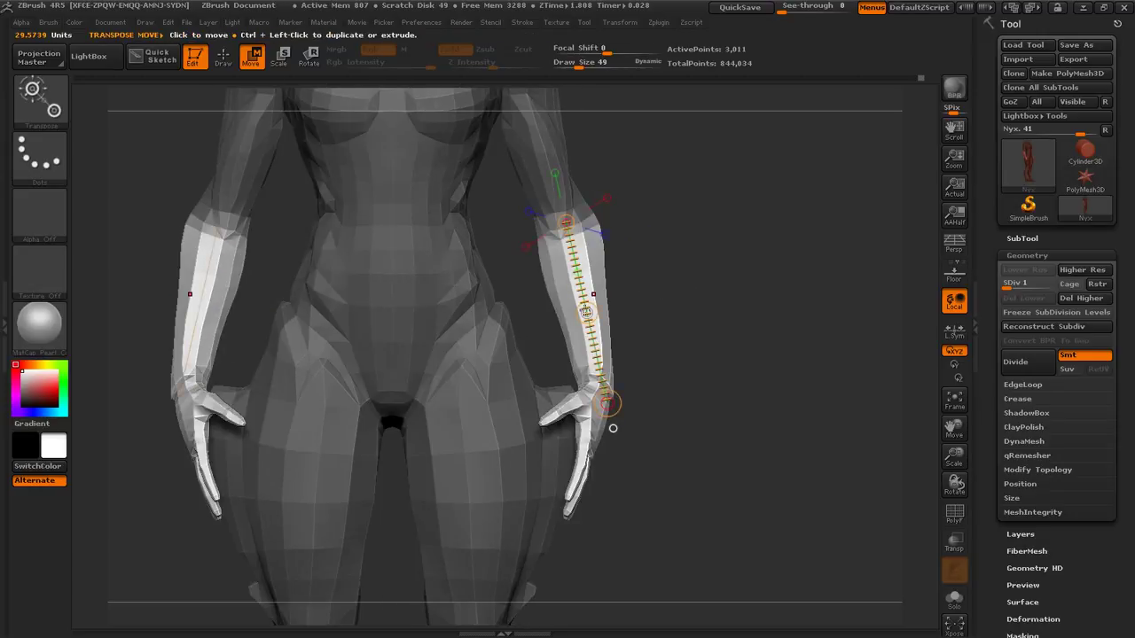
Step: Try moving the forearms inward toward the hips with the transpose line, and undo the forearm moves
drag(586, 312, 548, 319)
key(ctrl+z)
key(ctrl+z)
key(ctrl+z)
key(ctrl+z)
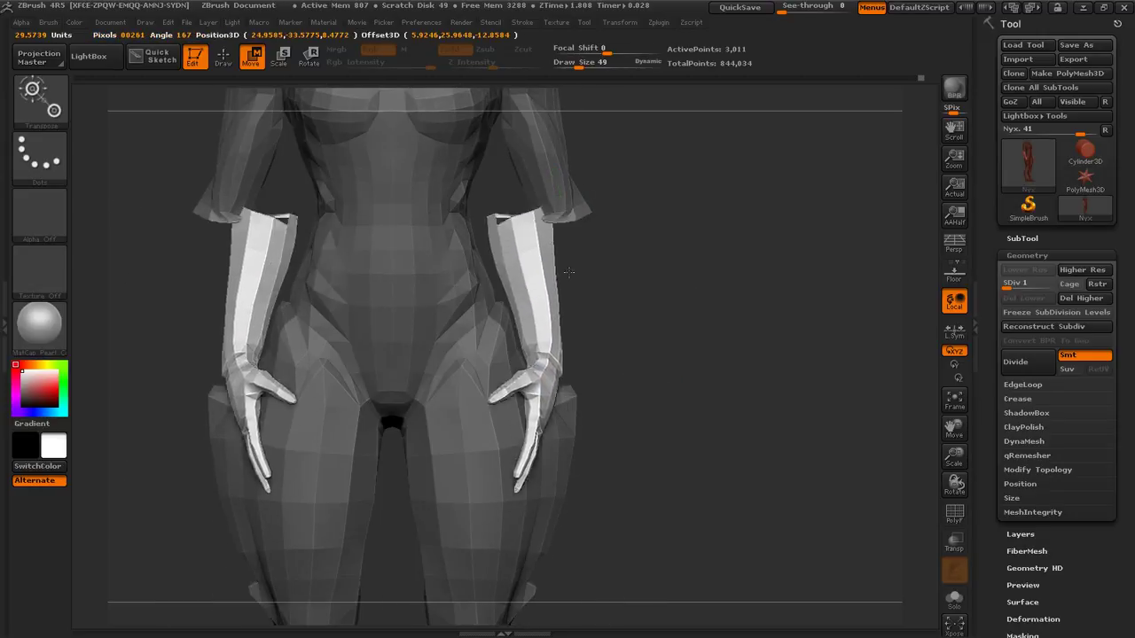
key(ctrl+z)
key(ctrl+z)
key(ctrl+z)
key(ctrl+z)
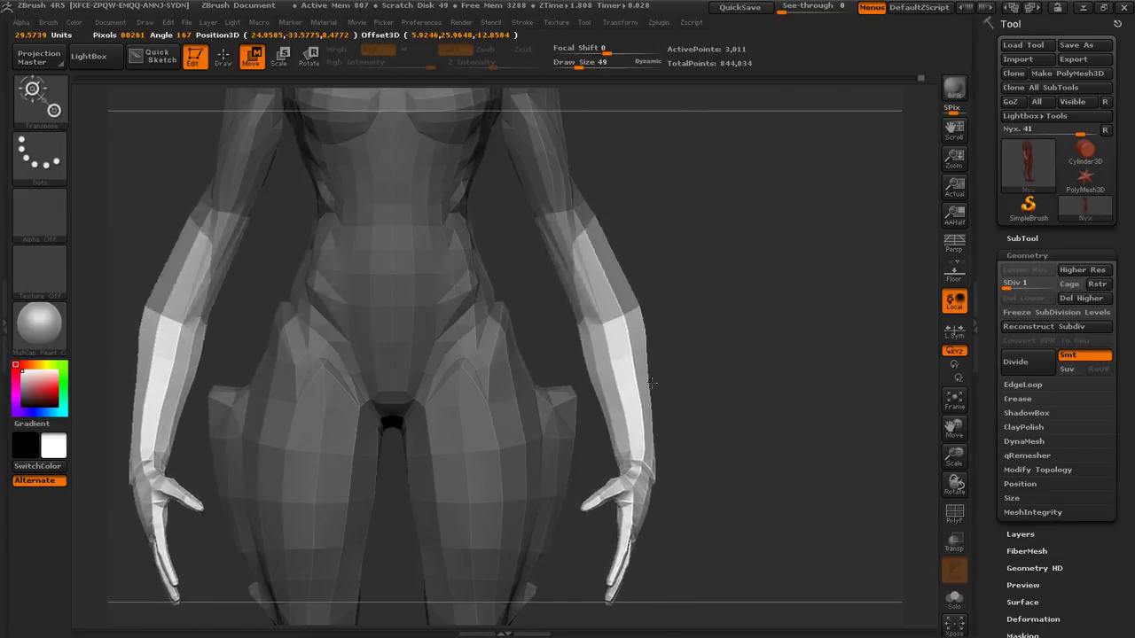
Step: Try scaling the forearms and hands from the wrist end of the line with the Scale transpose tool
click(280, 56)
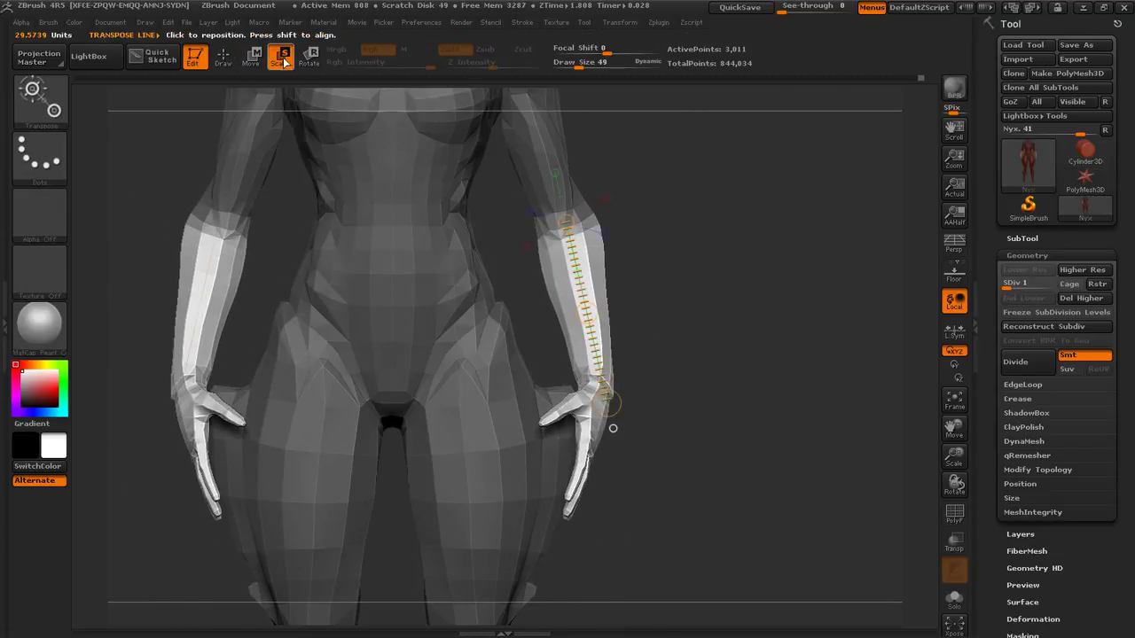
drag(609, 406, 632, 401)
drag(956, 454, 955, 390)
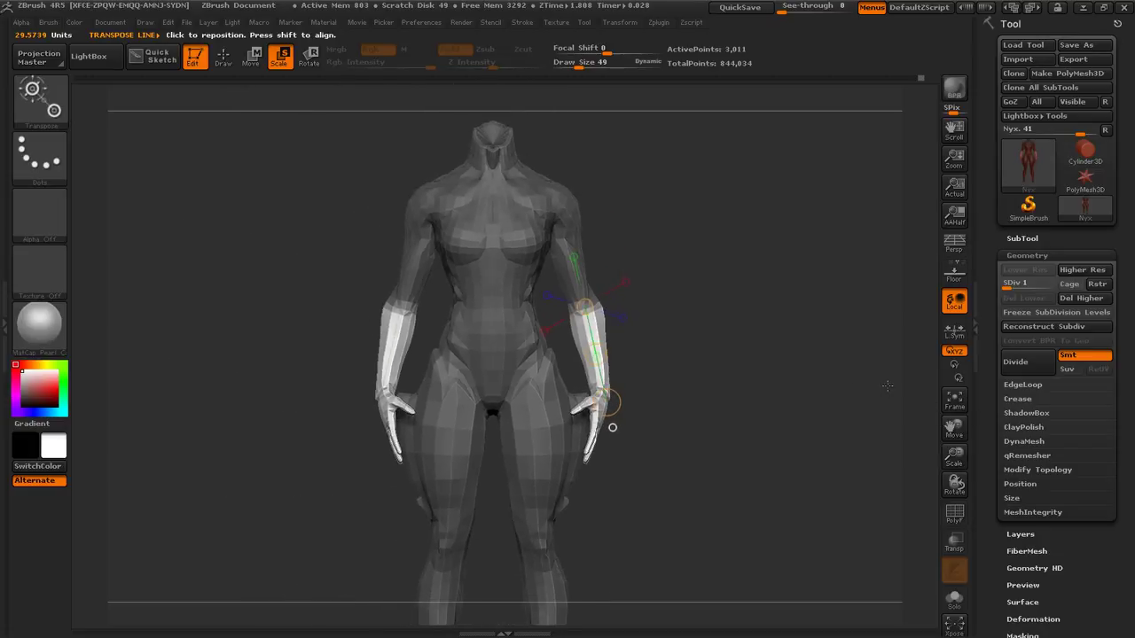
Step: Raise the model to subdivision level 2 and examine the arms and whole figure from several angles
alt+drag(767, 292, 743, 324)
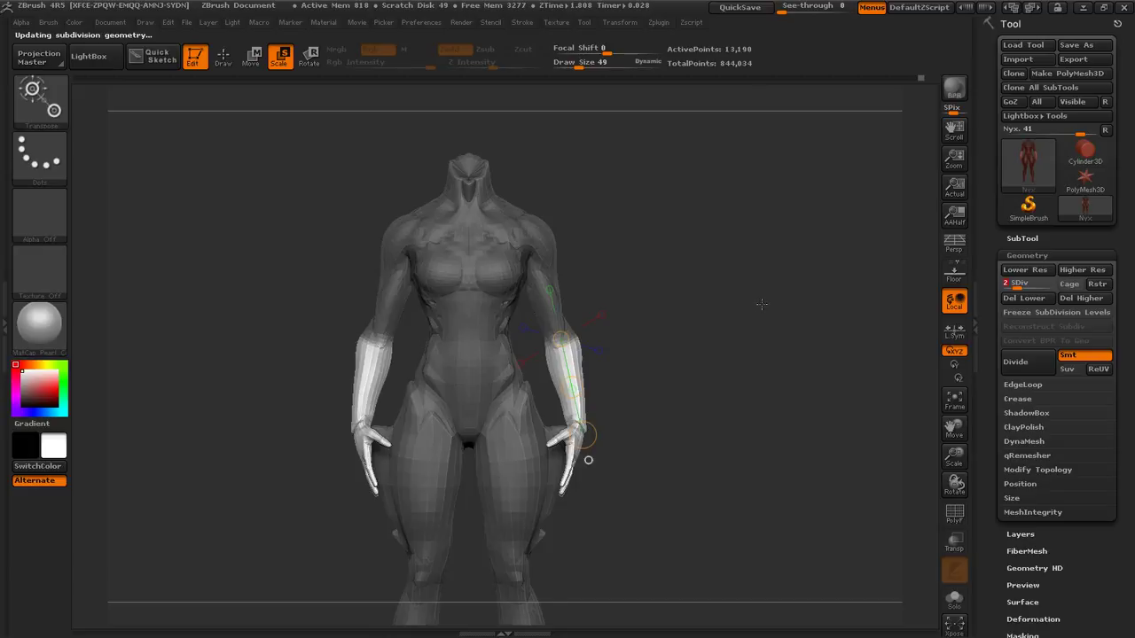
drag(762, 304, 861, 354)
drag(955, 454, 954, 517)
alt+drag(764, 333, 837, 401)
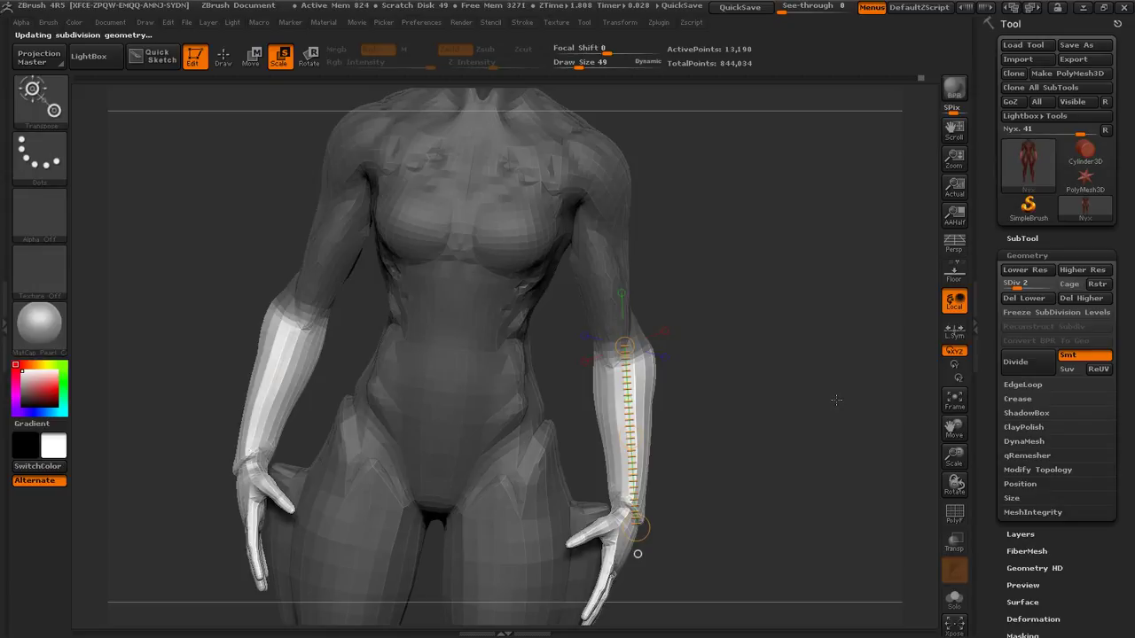
drag(952, 458, 947, 390)
alt+drag(804, 474, 755, 304)
alt+drag(794, 257, 867, 408)
drag(759, 434, 788, 407)
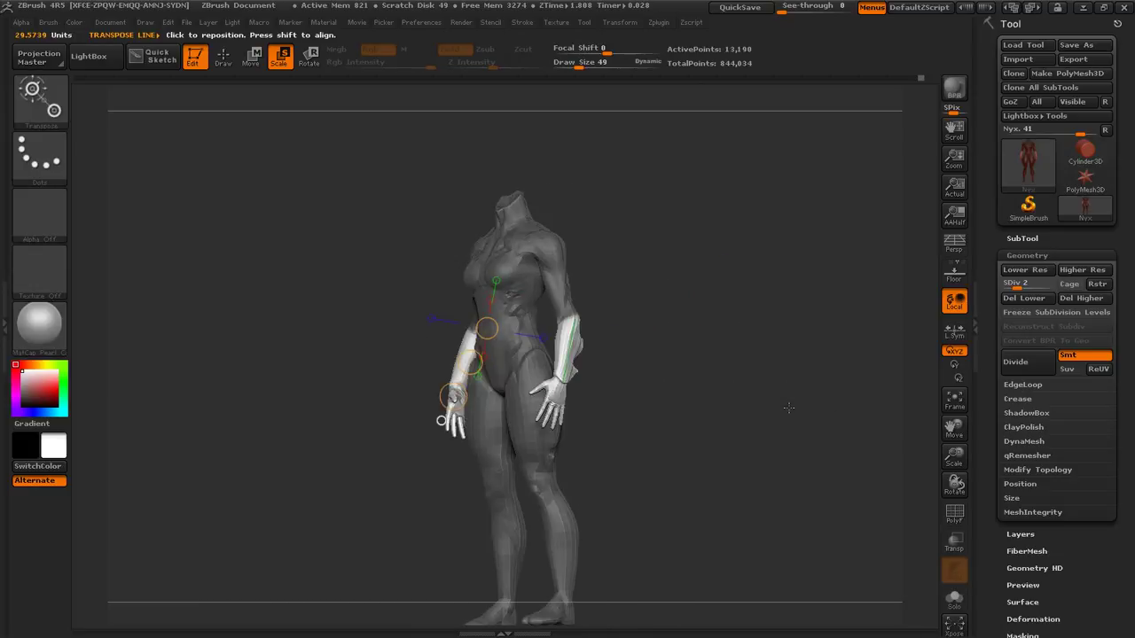